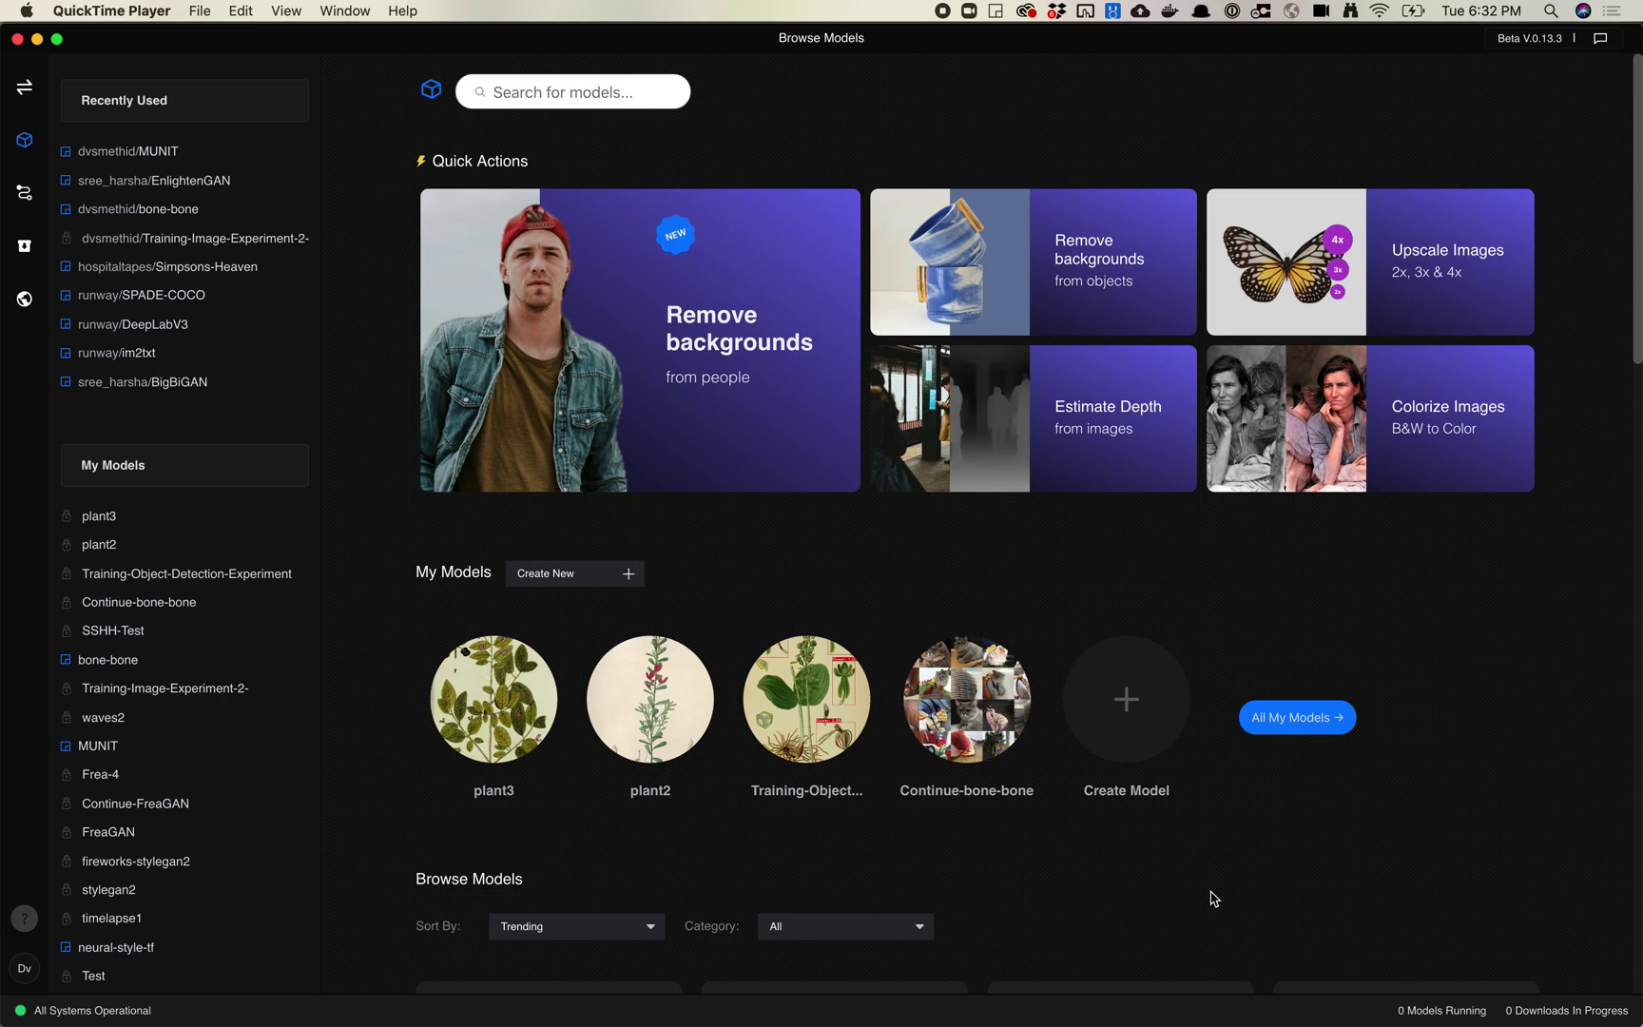
# Step: Search the model library for MUNIT and open the MUNIT: Faces to Flowers model
pyautogui.scroll(-5, 1212, 897)
pyautogui.scroll(5, 1212, 897)
pyautogui.scroll(-1, 1212, 897)
pyautogui.scroll(-5, 1212, 898)
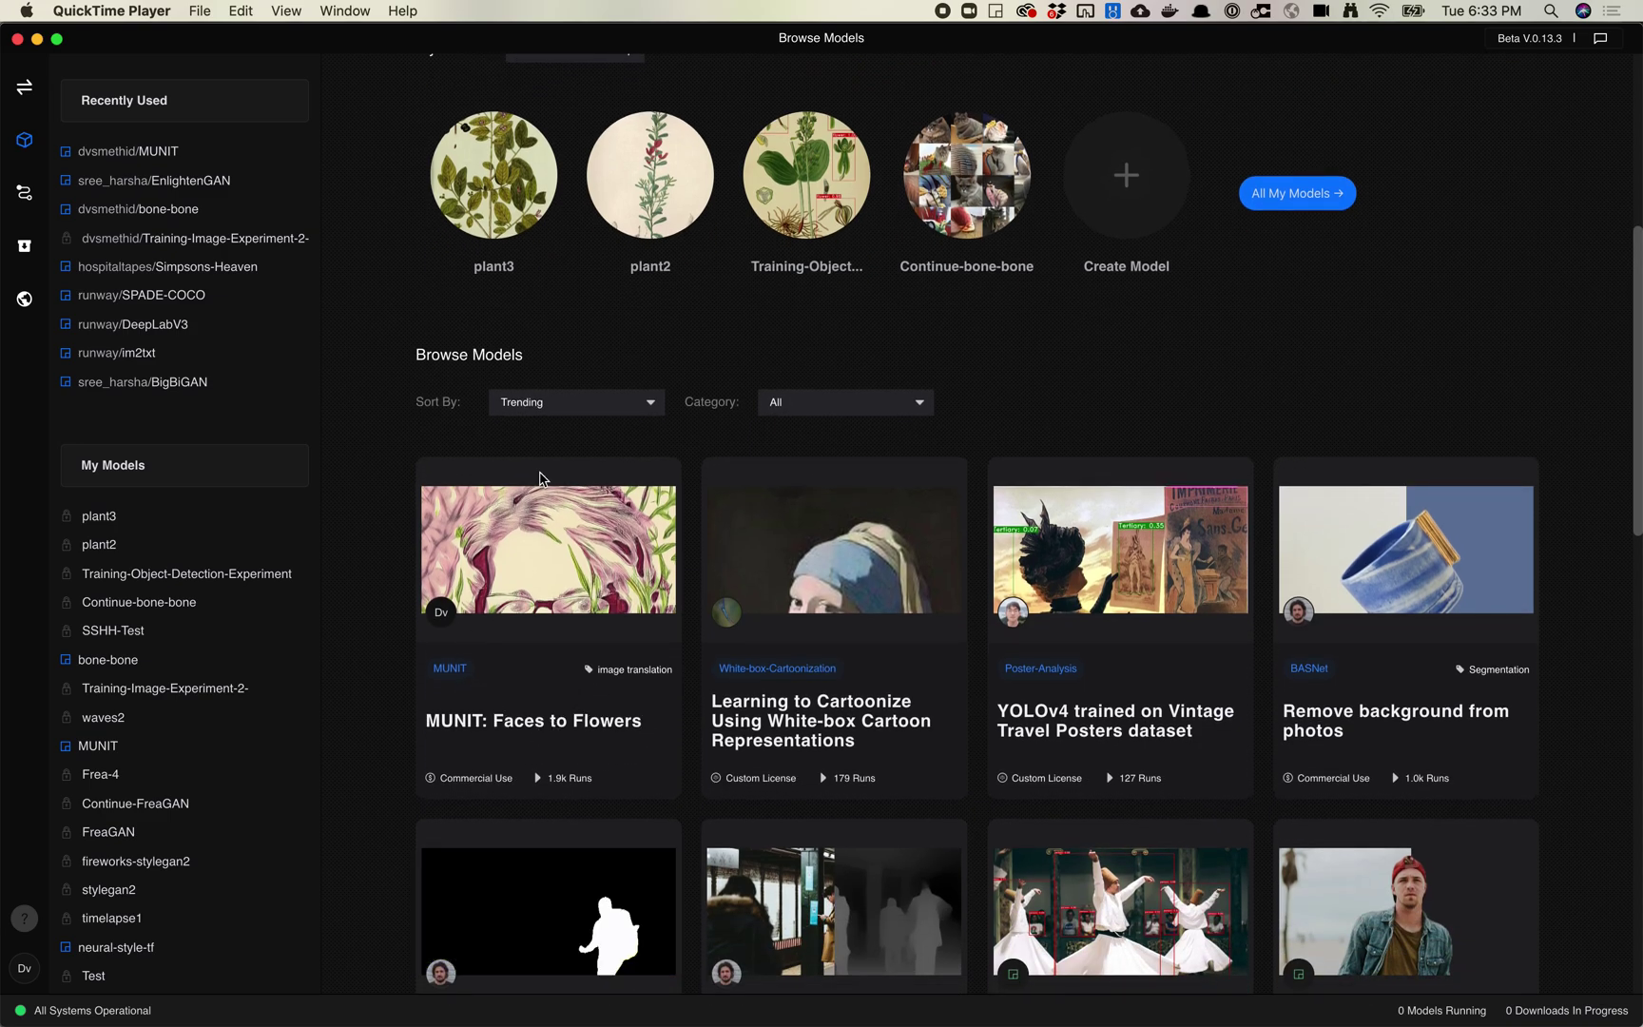
pyautogui.scroll(-1, 568, 675)
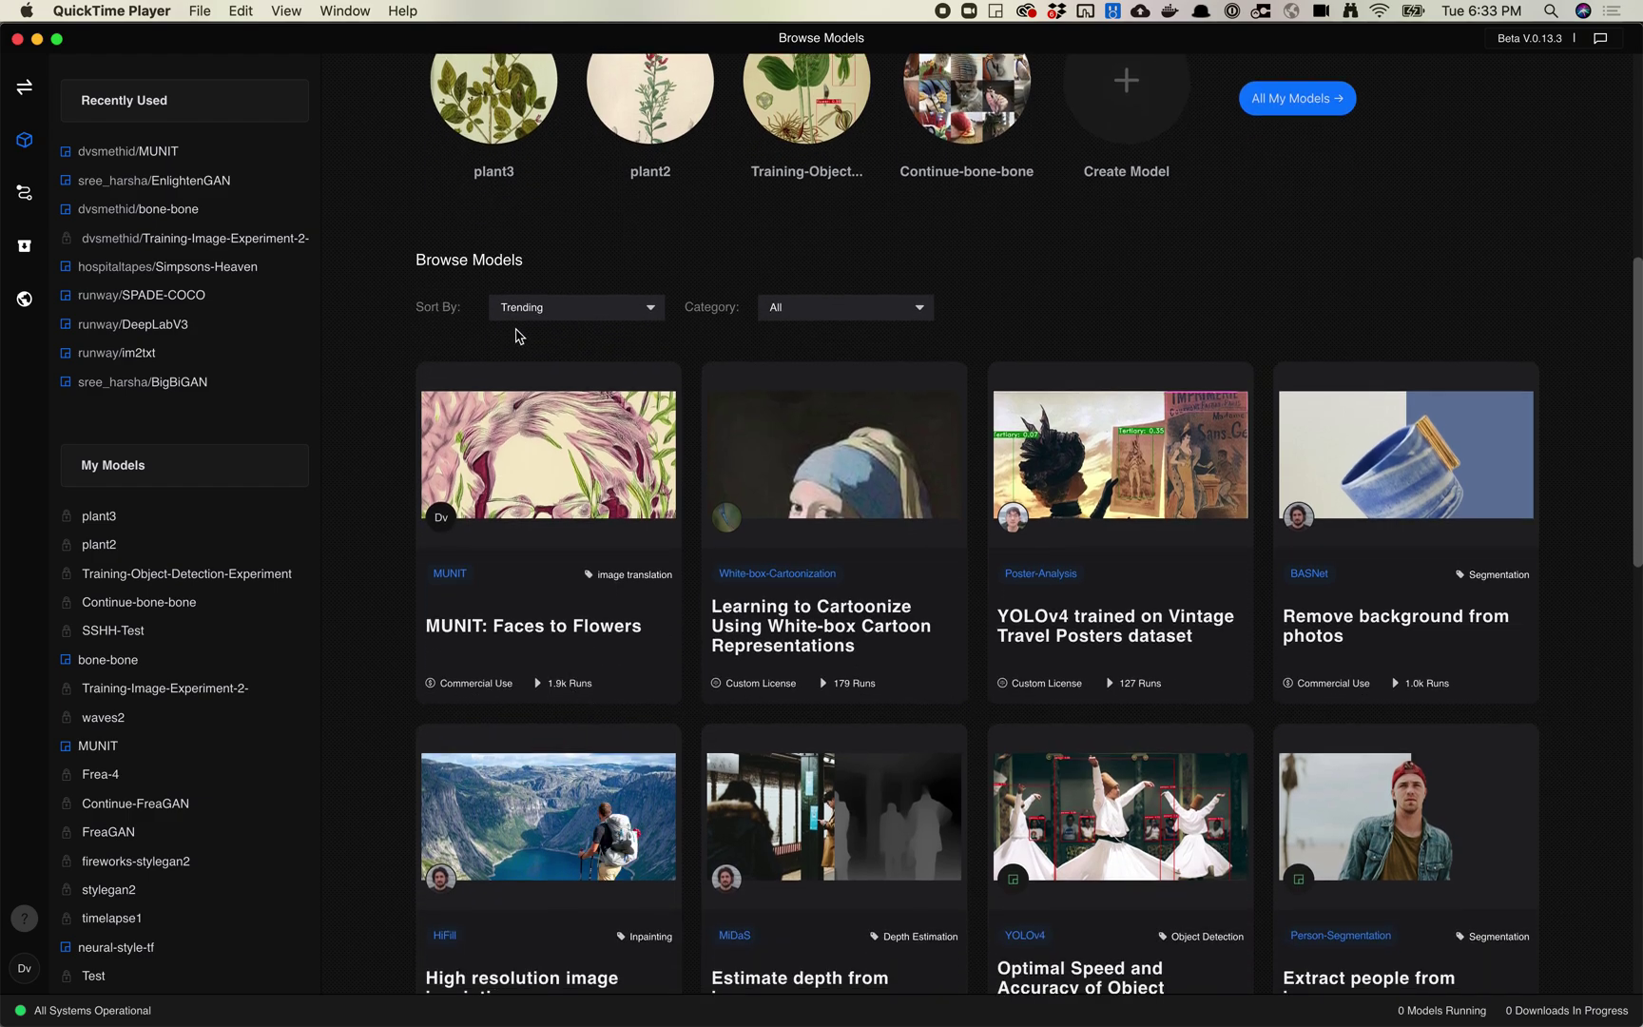
pyautogui.scroll(5, 616, 492)
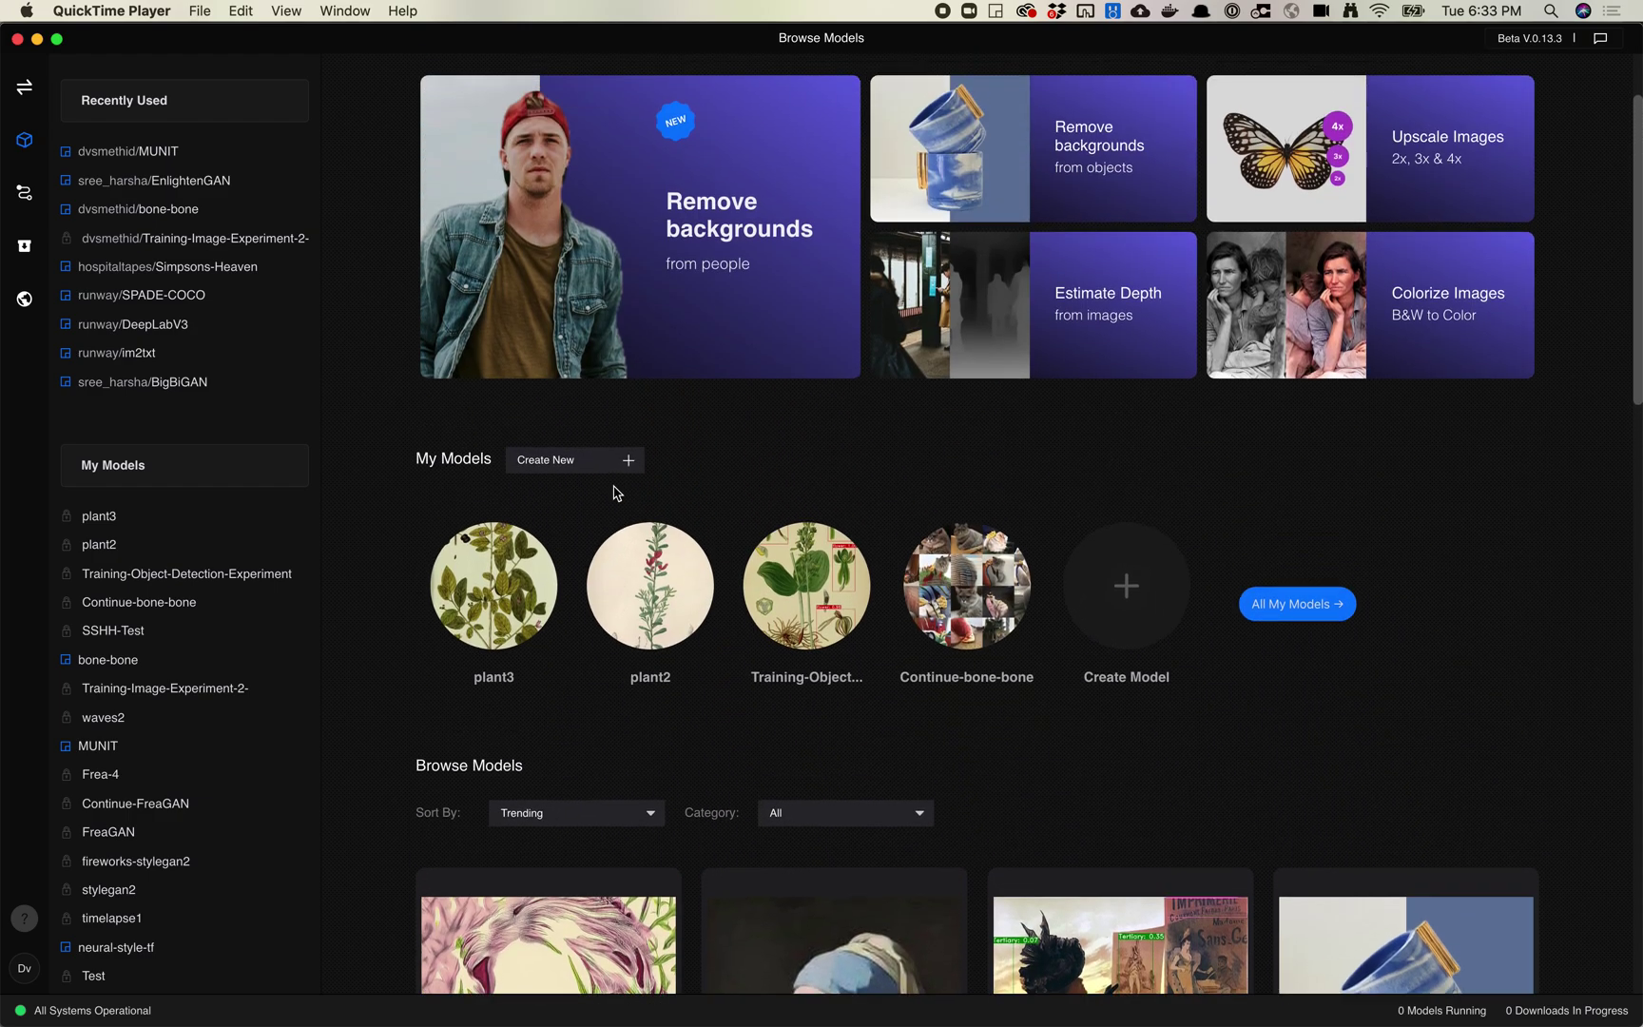
pyautogui.scroll(1, 616, 492)
pyautogui.click(589, 91)
pyautogui.write('MUNIT')
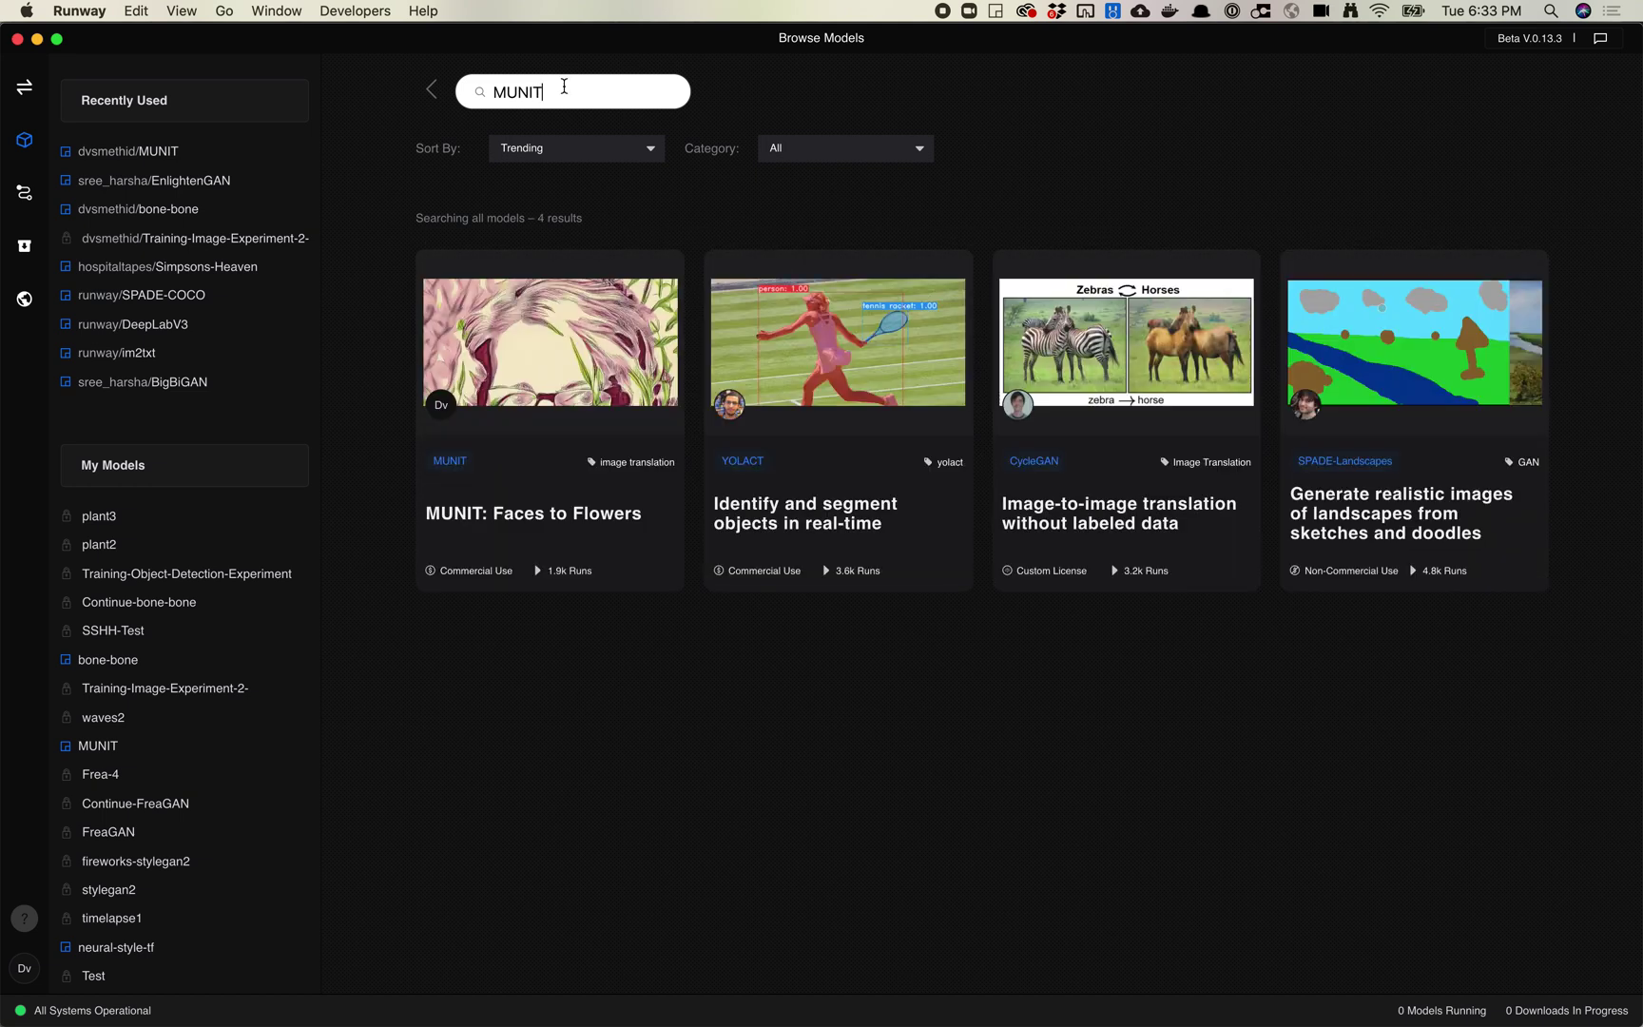
pyautogui.moveTo(583, 477)
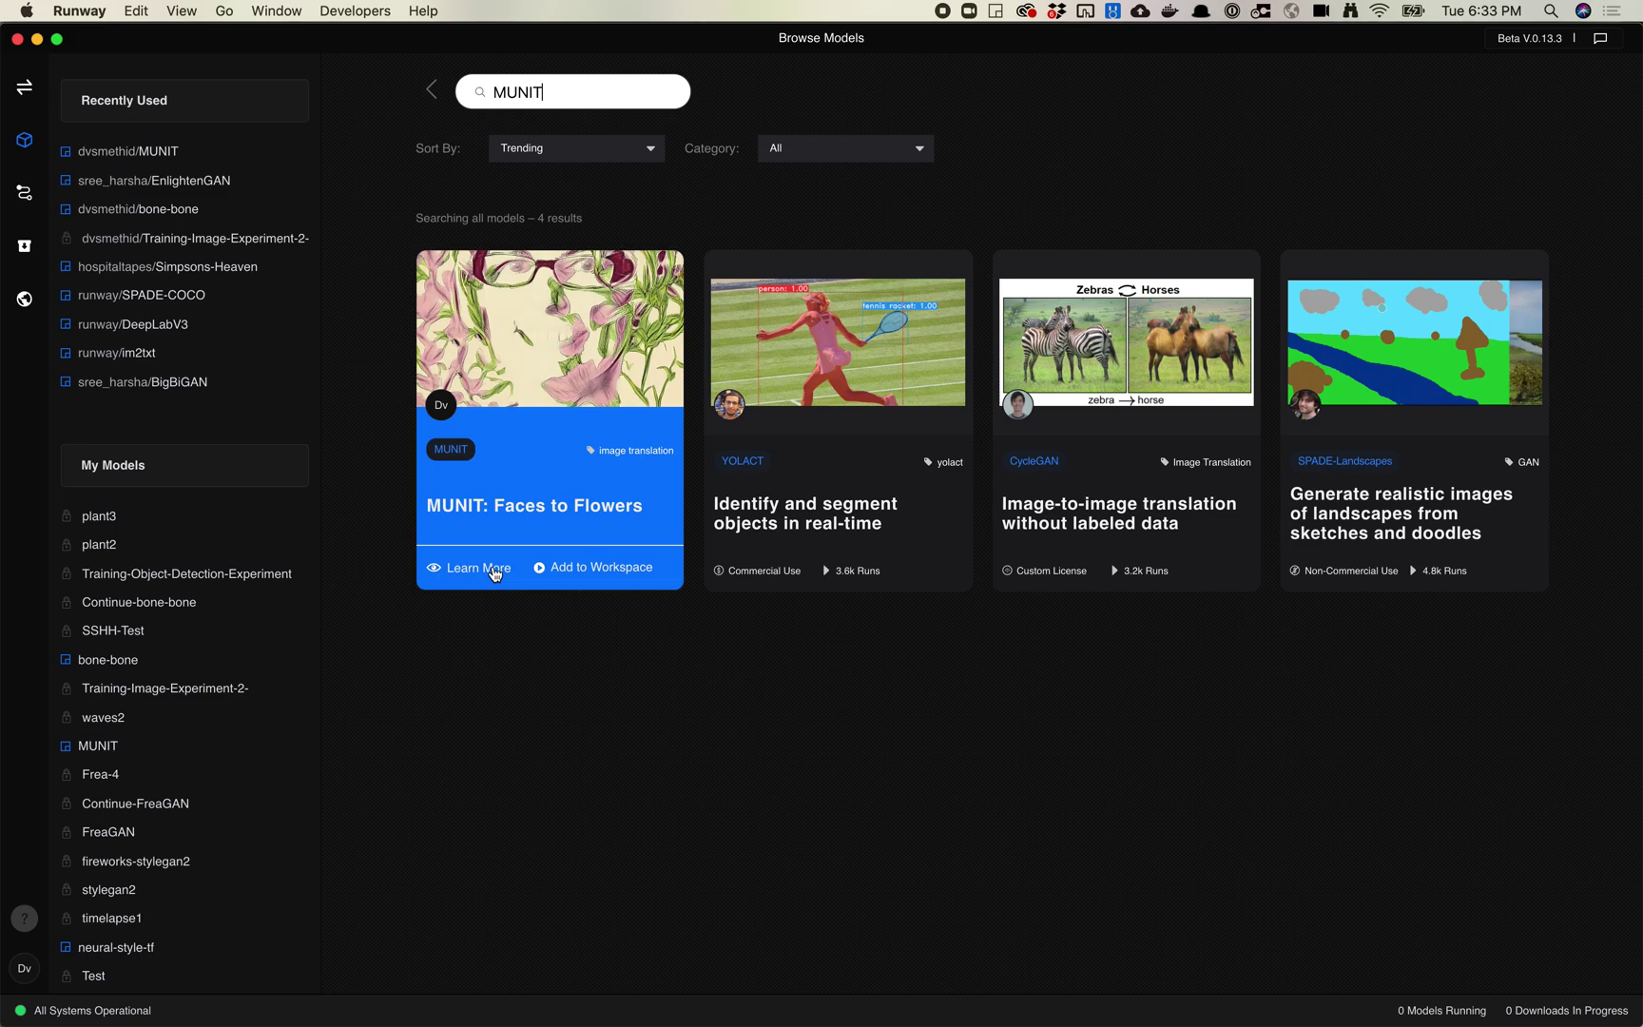
pyautogui.moveTo(1102, 405)
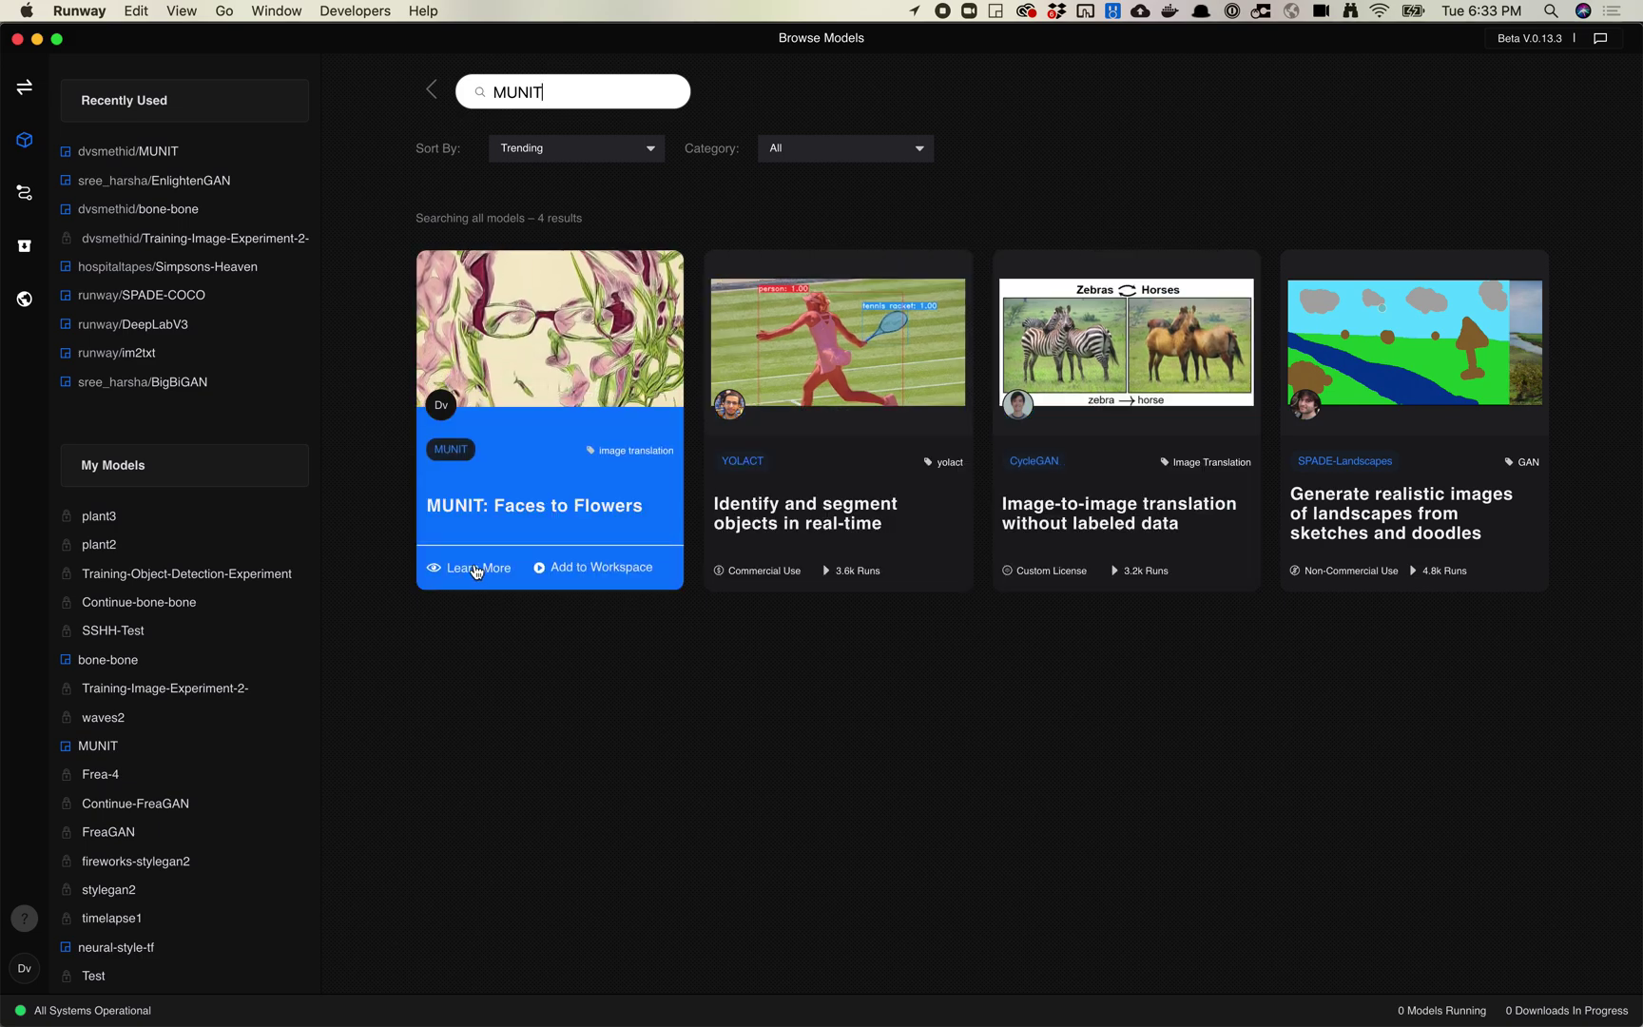
pyautogui.click(477, 569)
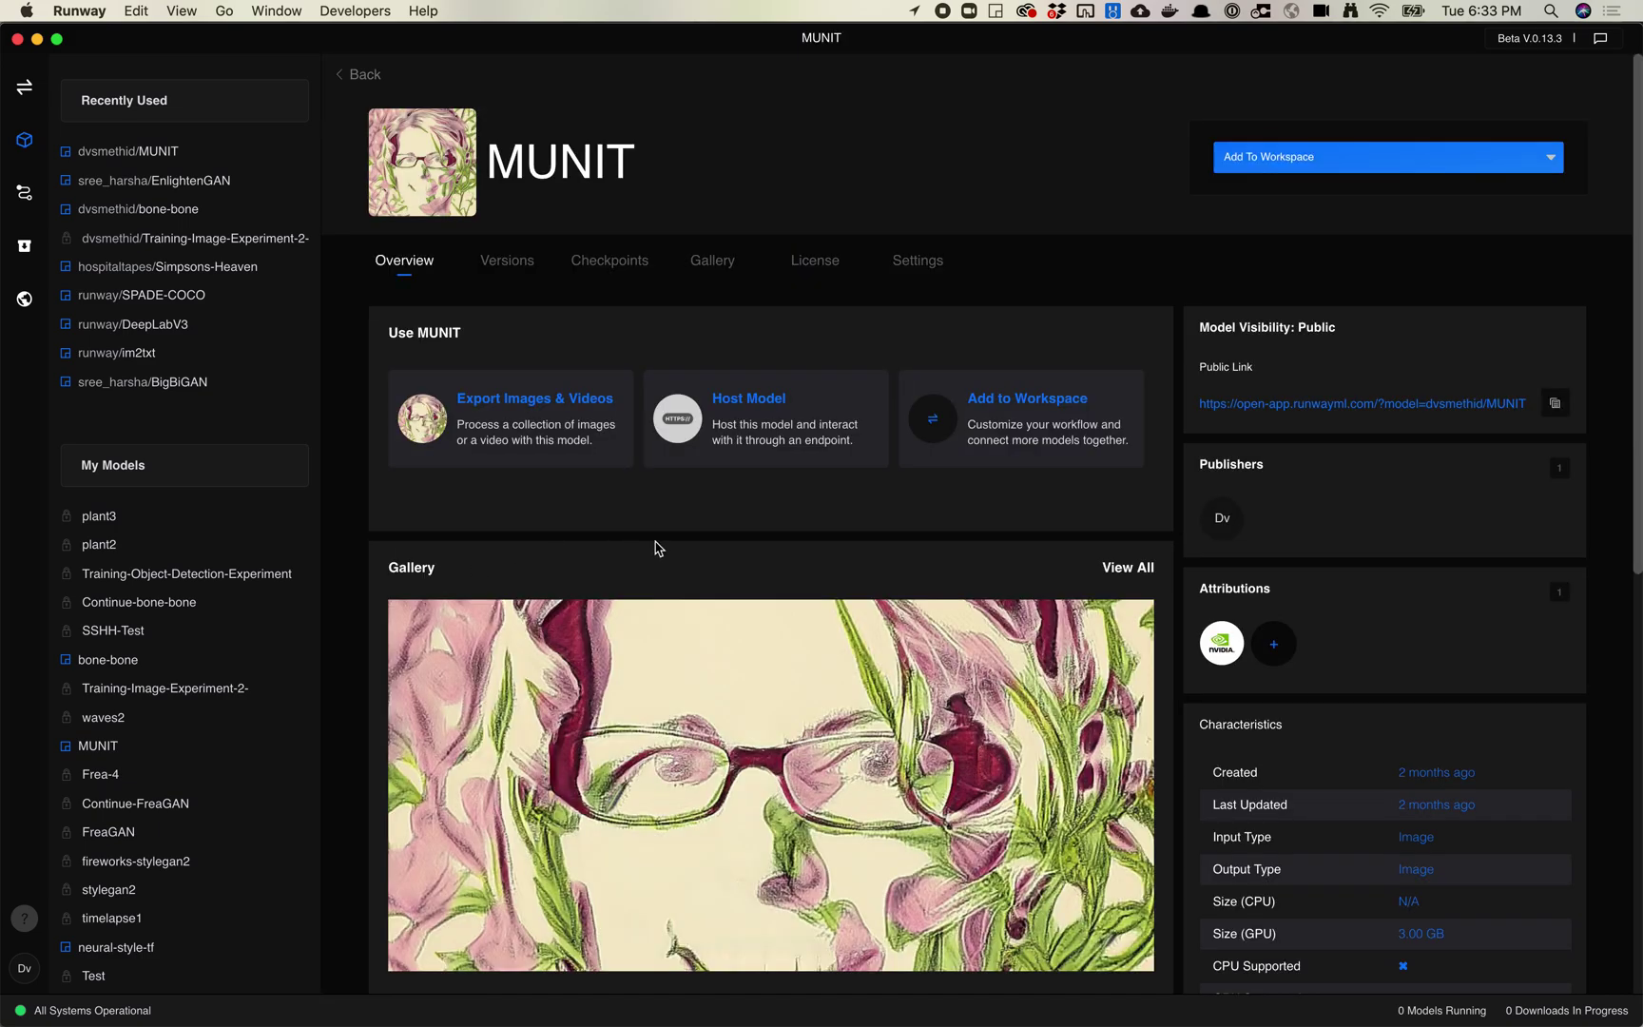
# Step: Browse the model's Versions, Checkpoints and Gallery tabs, then go back to Overview
pyautogui.scroll(-10, 658, 548)
pyautogui.scroll(10, 658, 548)
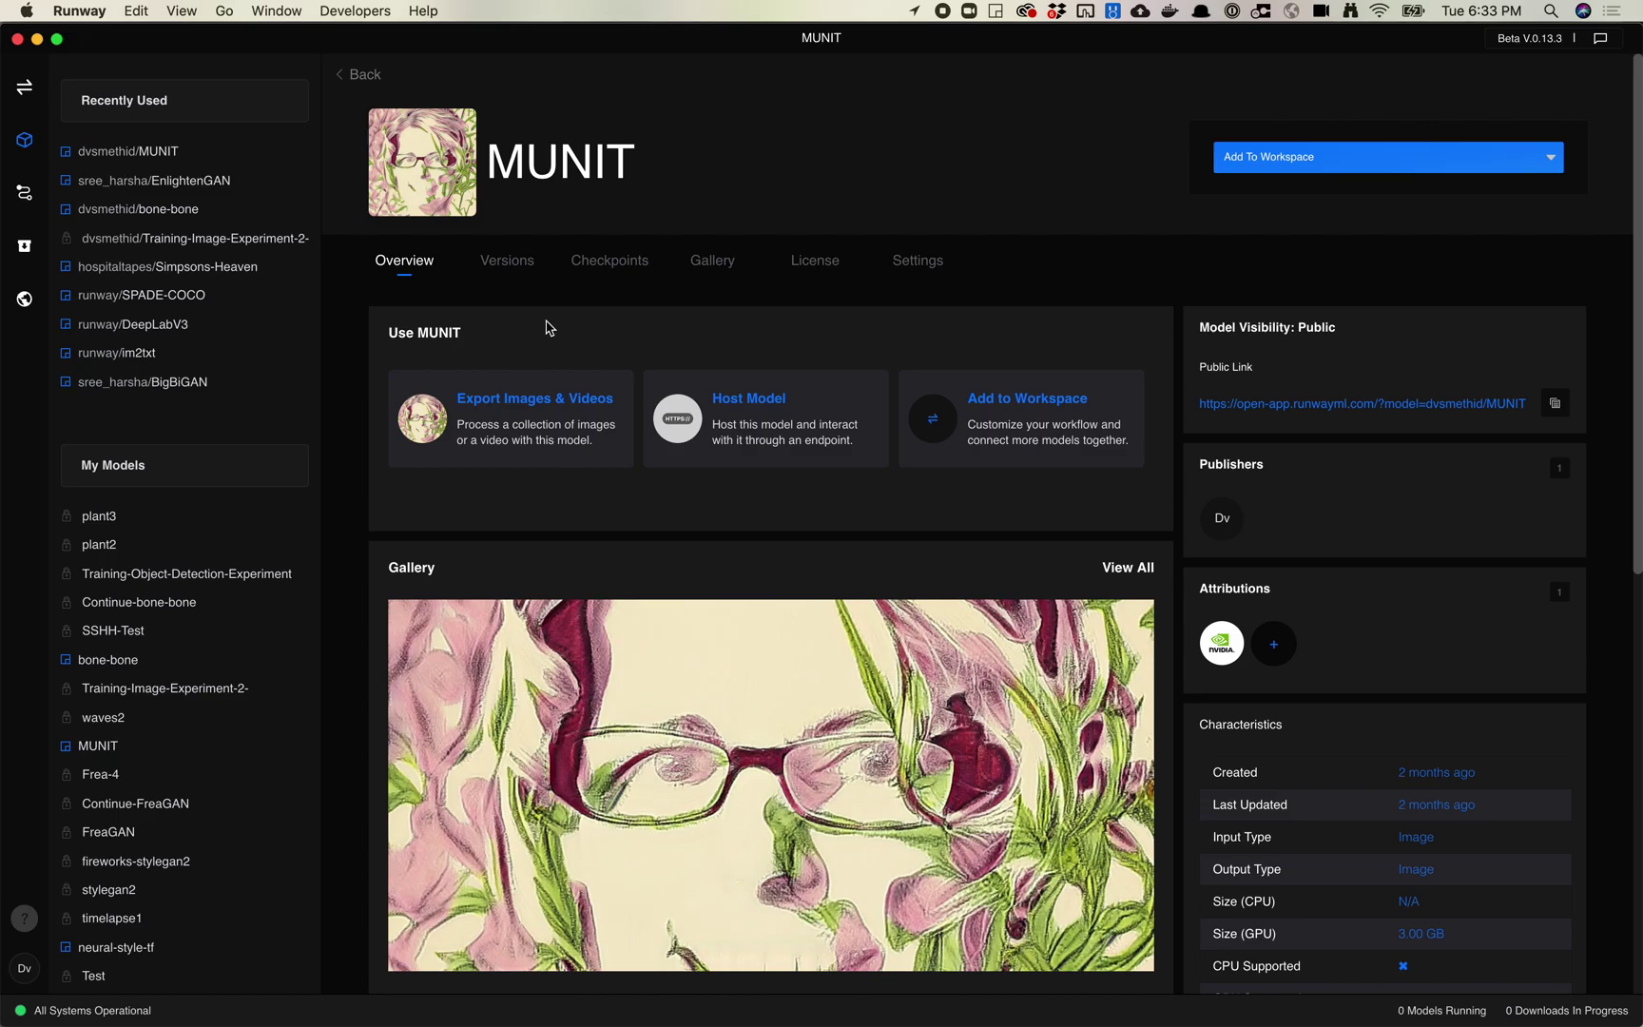
pyautogui.click(505, 269)
pyautogui.click(608, 268)
pyautogui.click(723, 269)
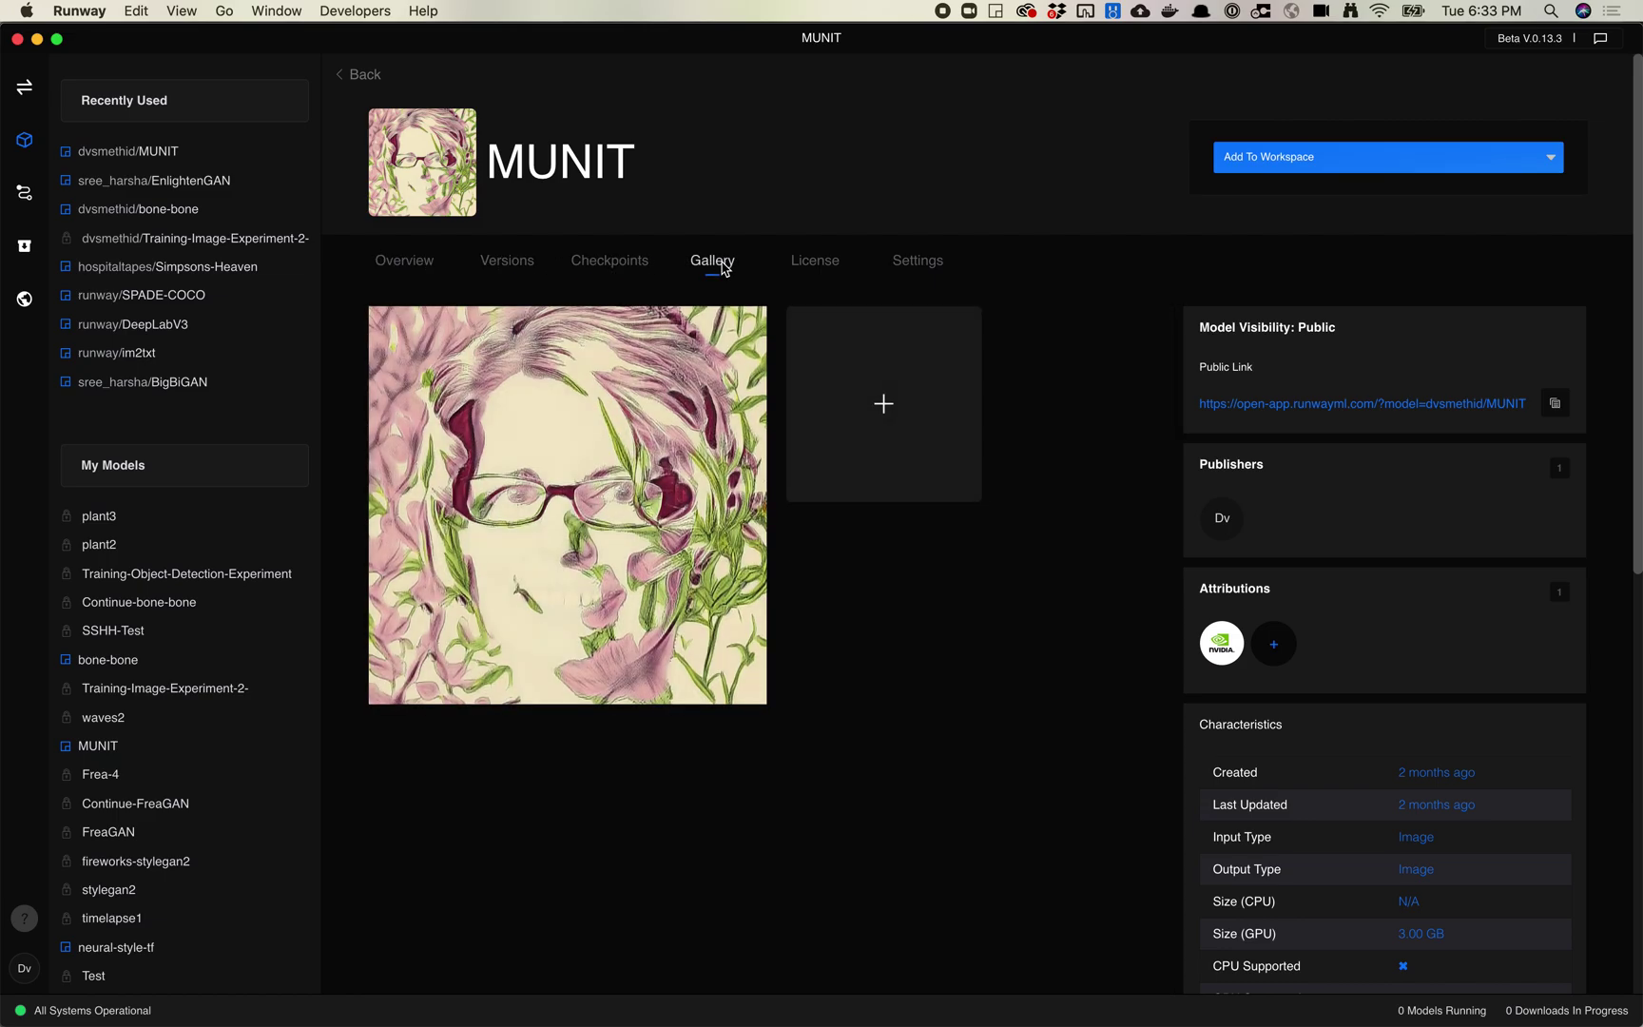
pyautogui.click(410, 265)
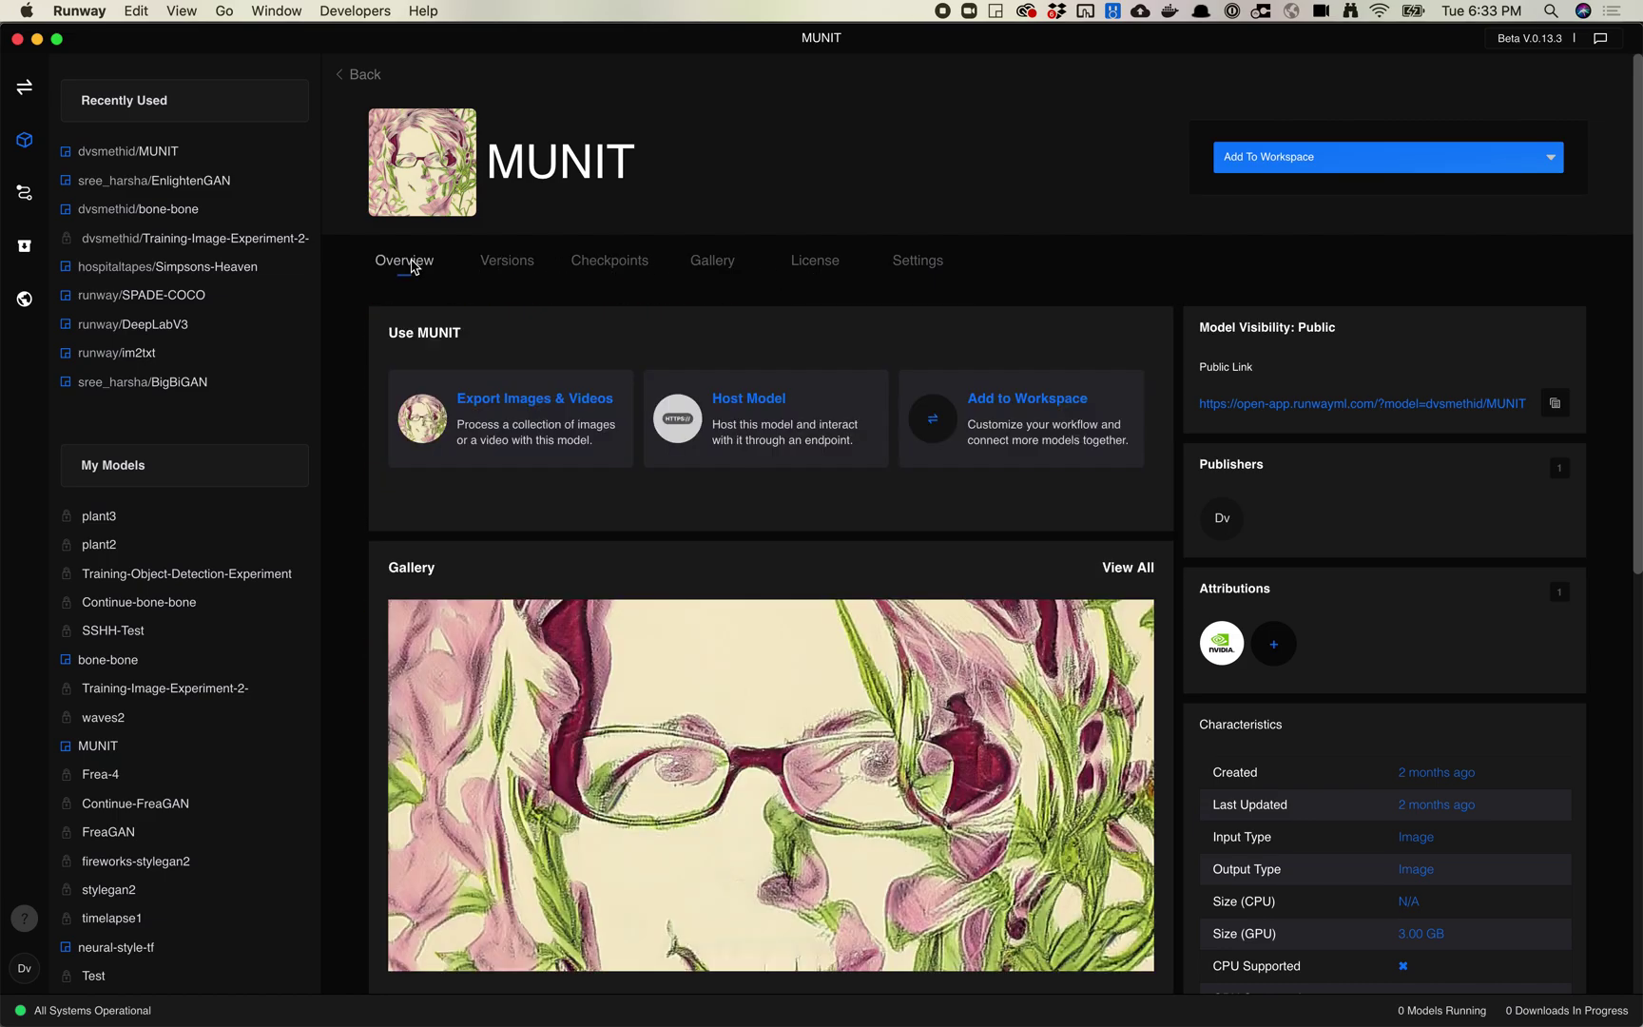
# Step: Scroll through the Overview page to read MUNIT's description and tags
pyautogui.scroll(-5, 561, 561)
pyautogui.scroll(-1, 561, 562)
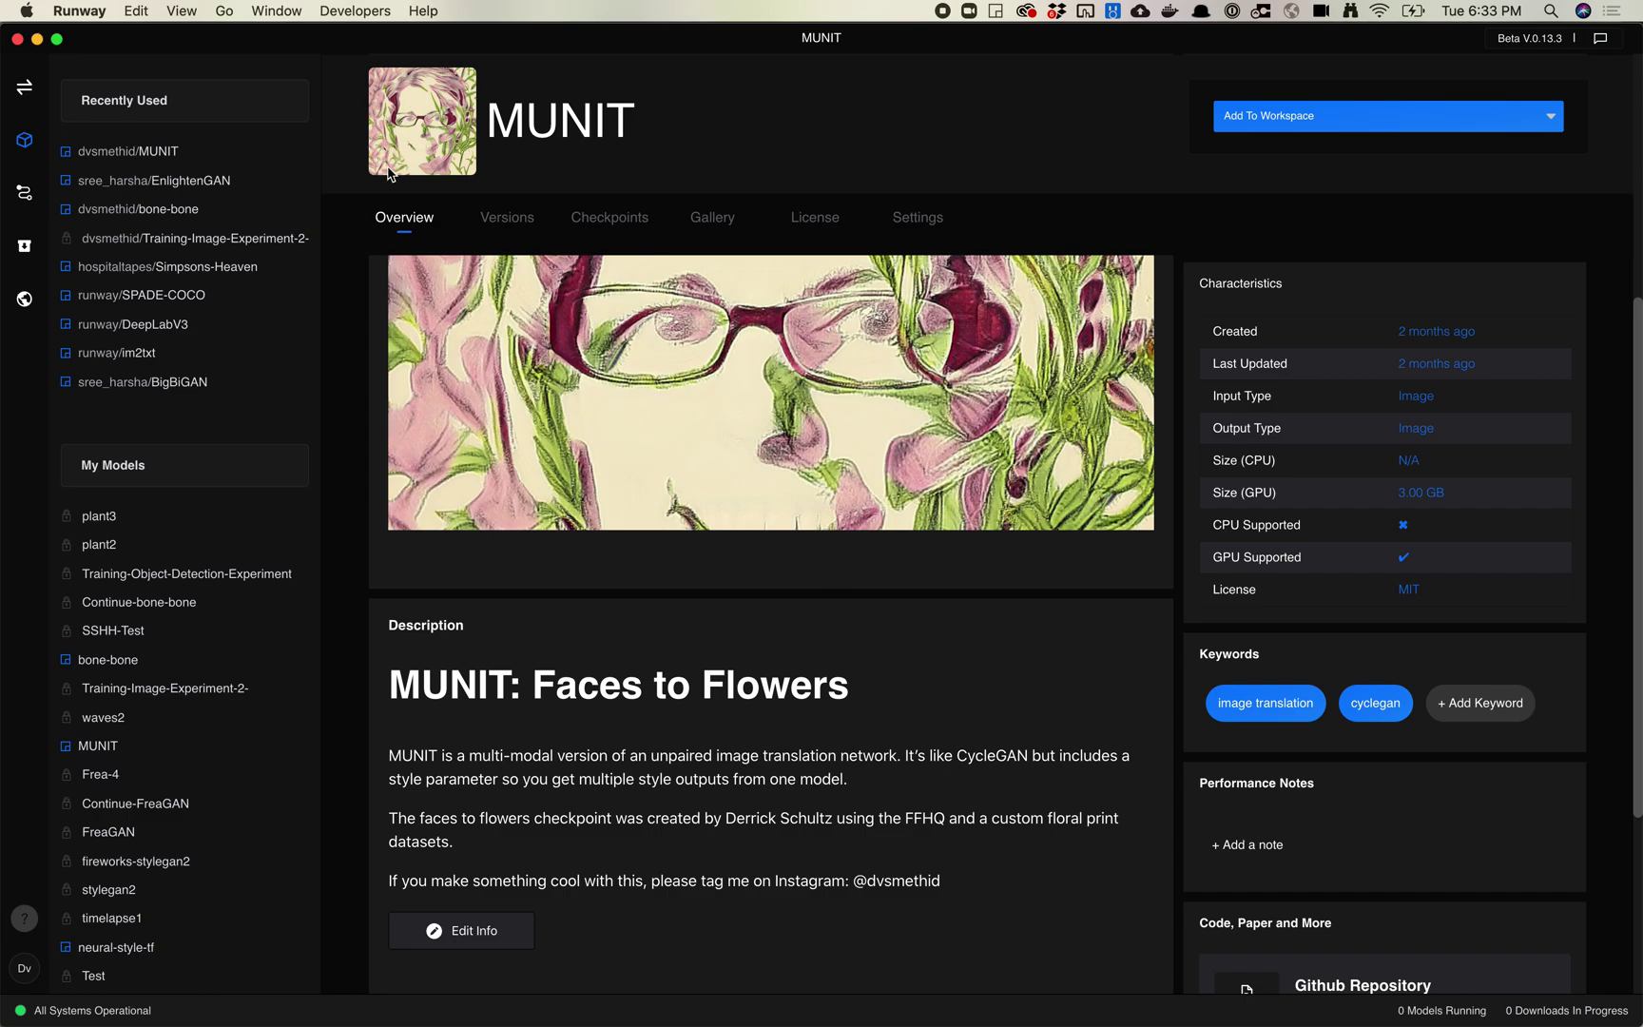
pyautogui.scroll(-5, 1167, 642)
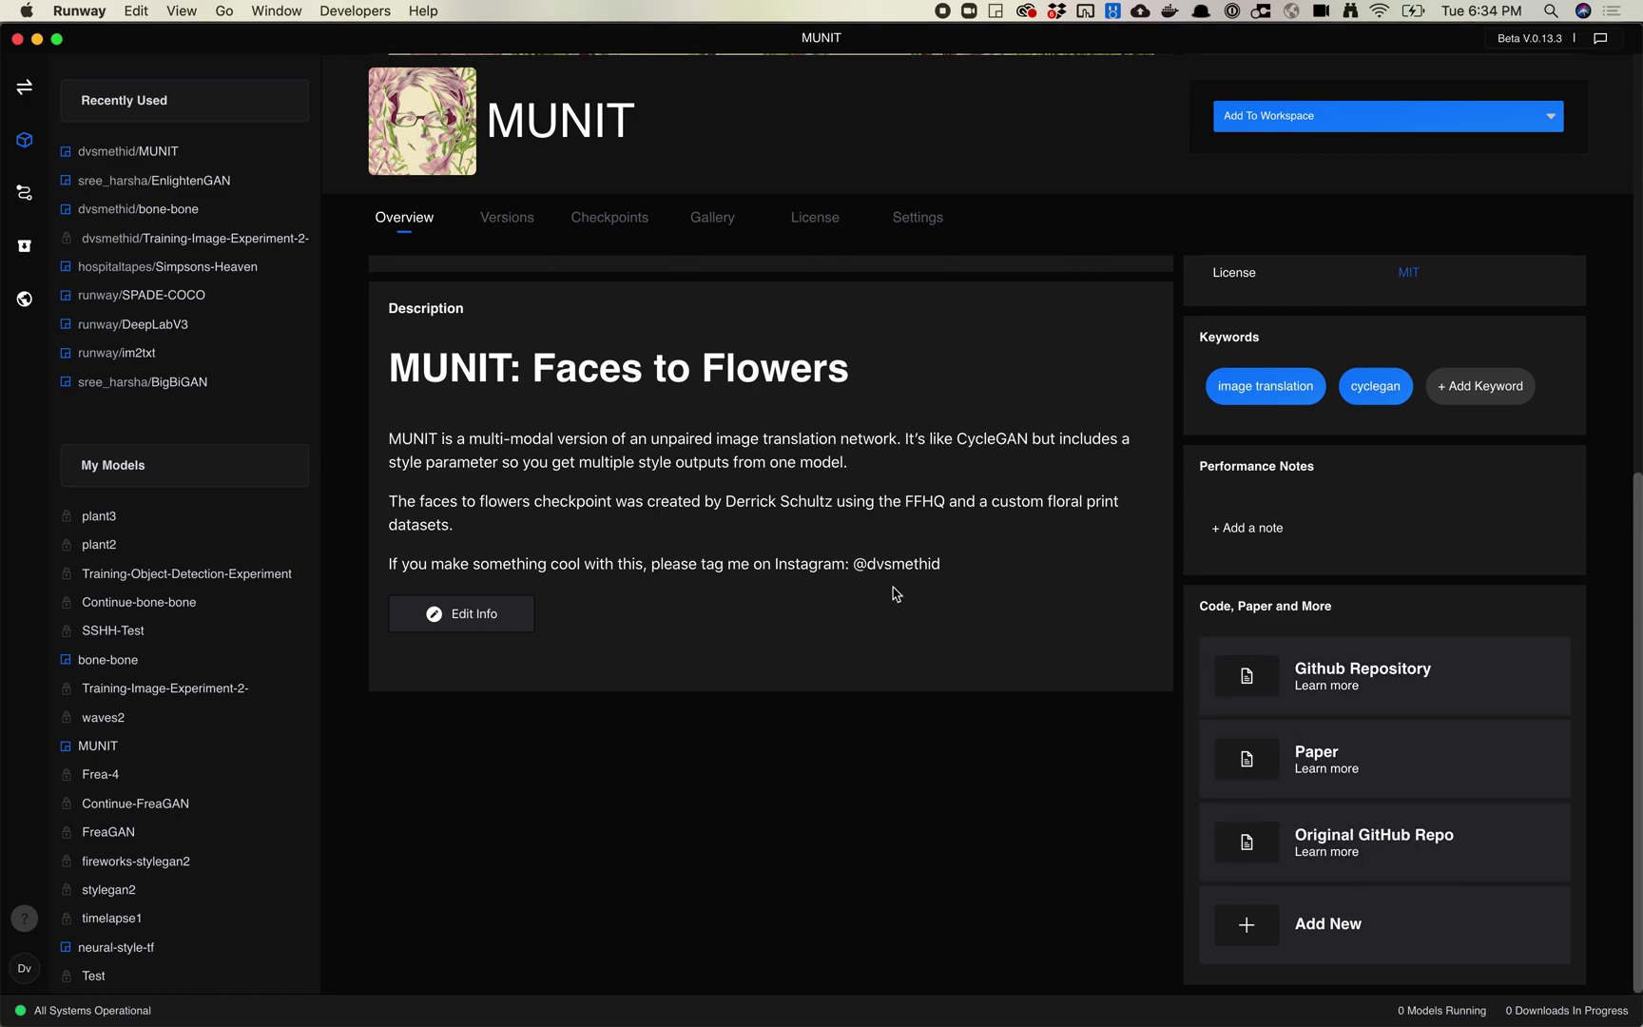
pyautogui.scroll(6, 892, 591)
pyautogui.scroll(2, 892, 591)
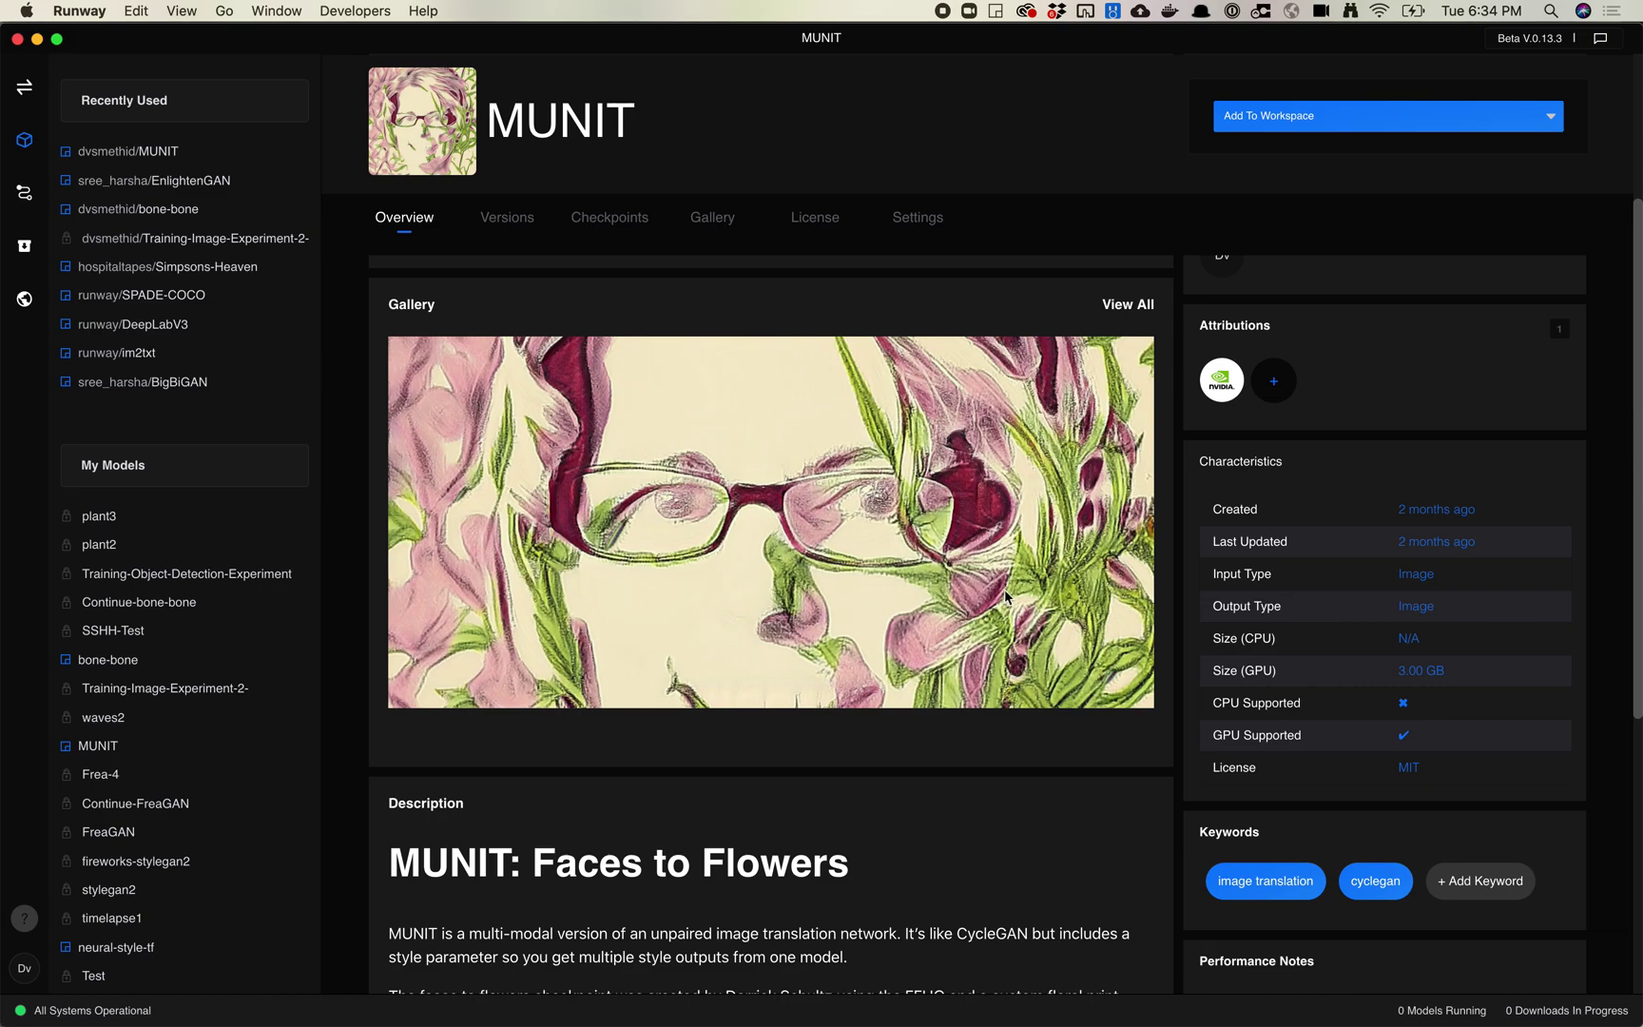
pyautogui.scroll(-5, 1103, 630)
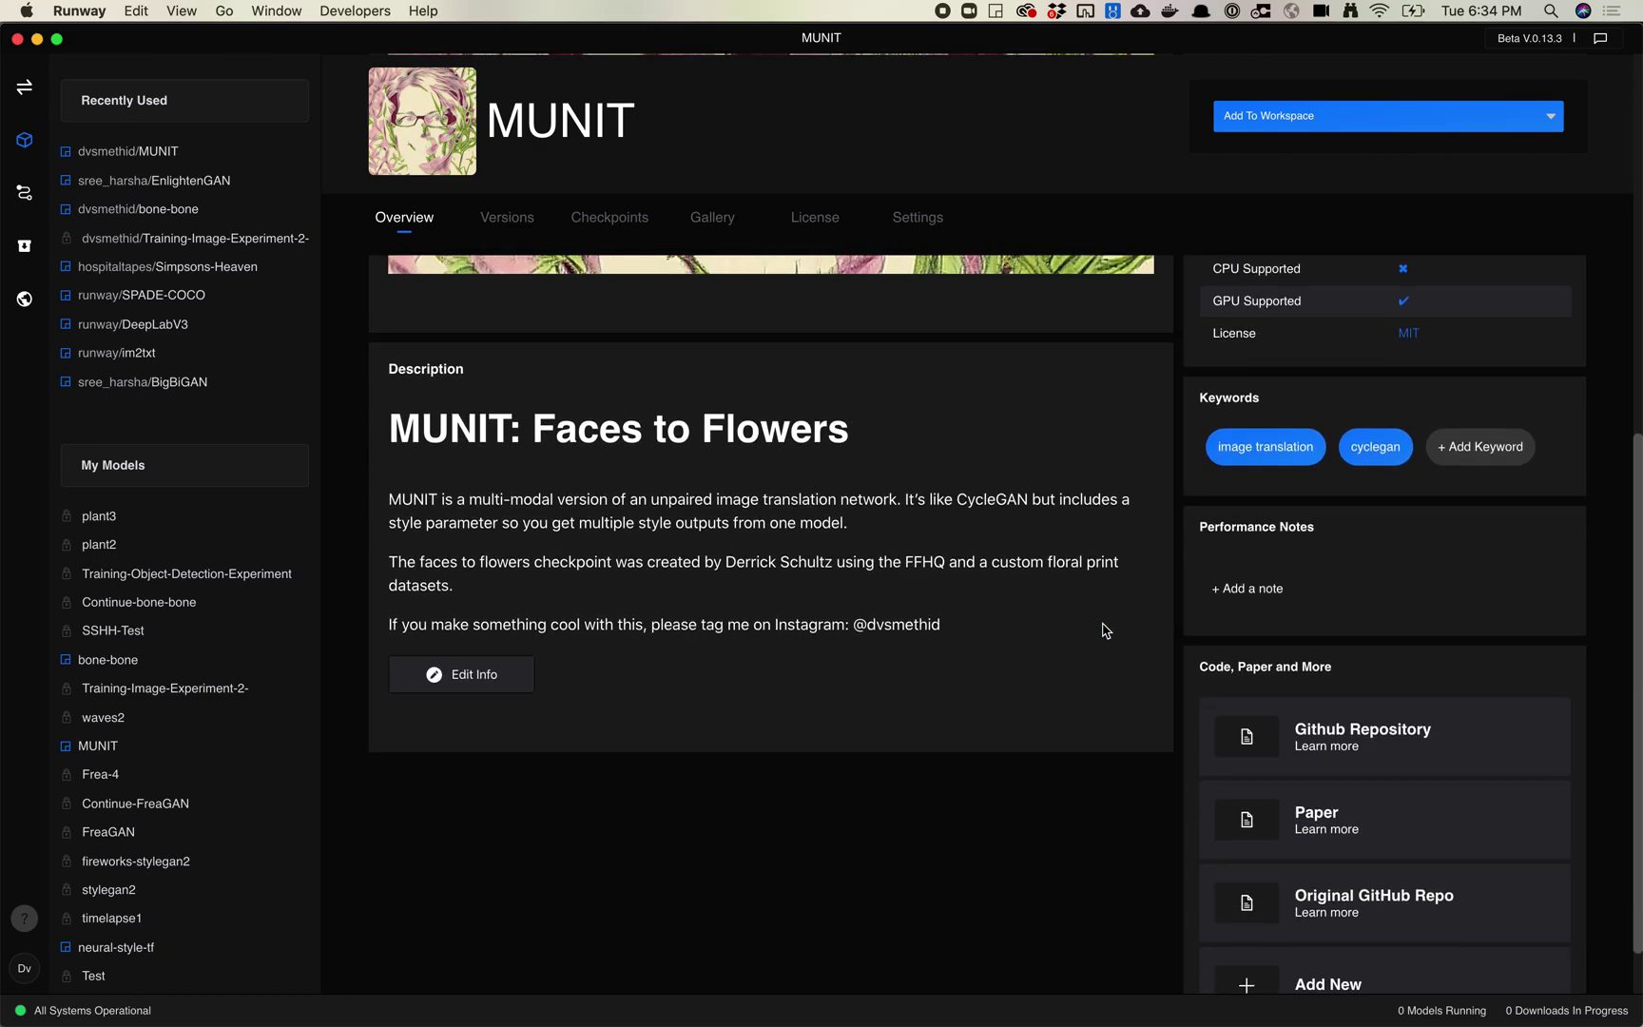
pyautogui.scroll(6, 1102, 630)
pyautogui.scroll(3, 1103, 630)
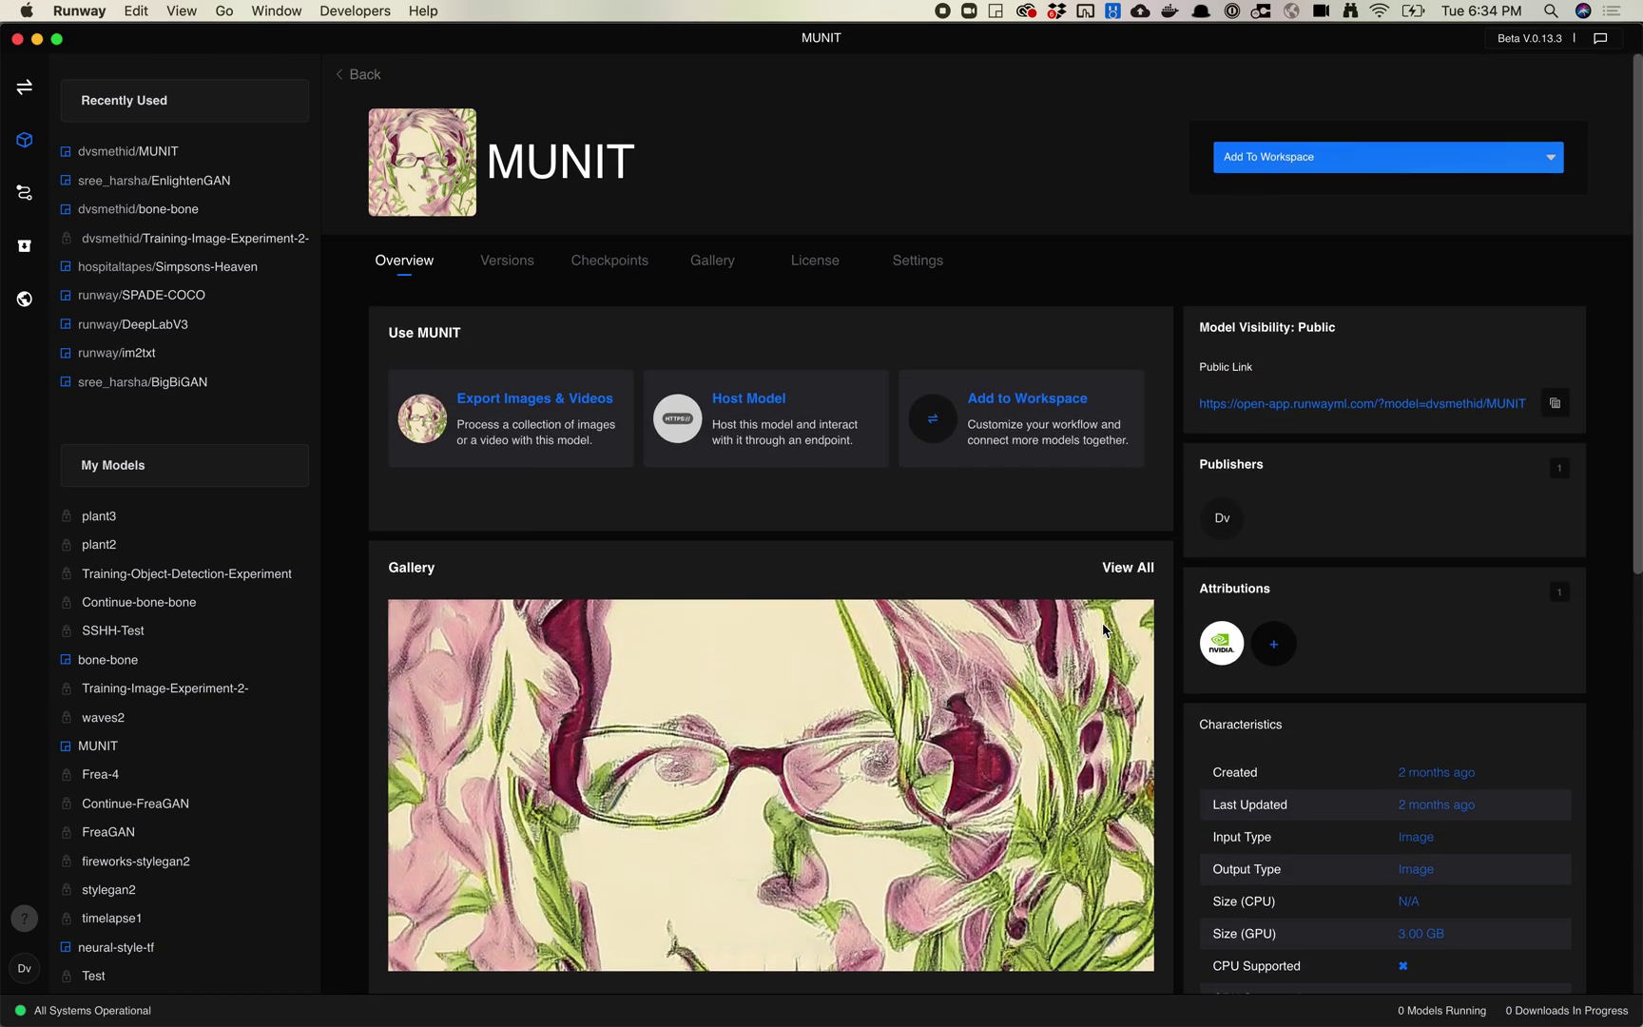
# Step: Add MUNIT to a new workspace named 'MUNIT test'
pyautogui.click(1308, 164)
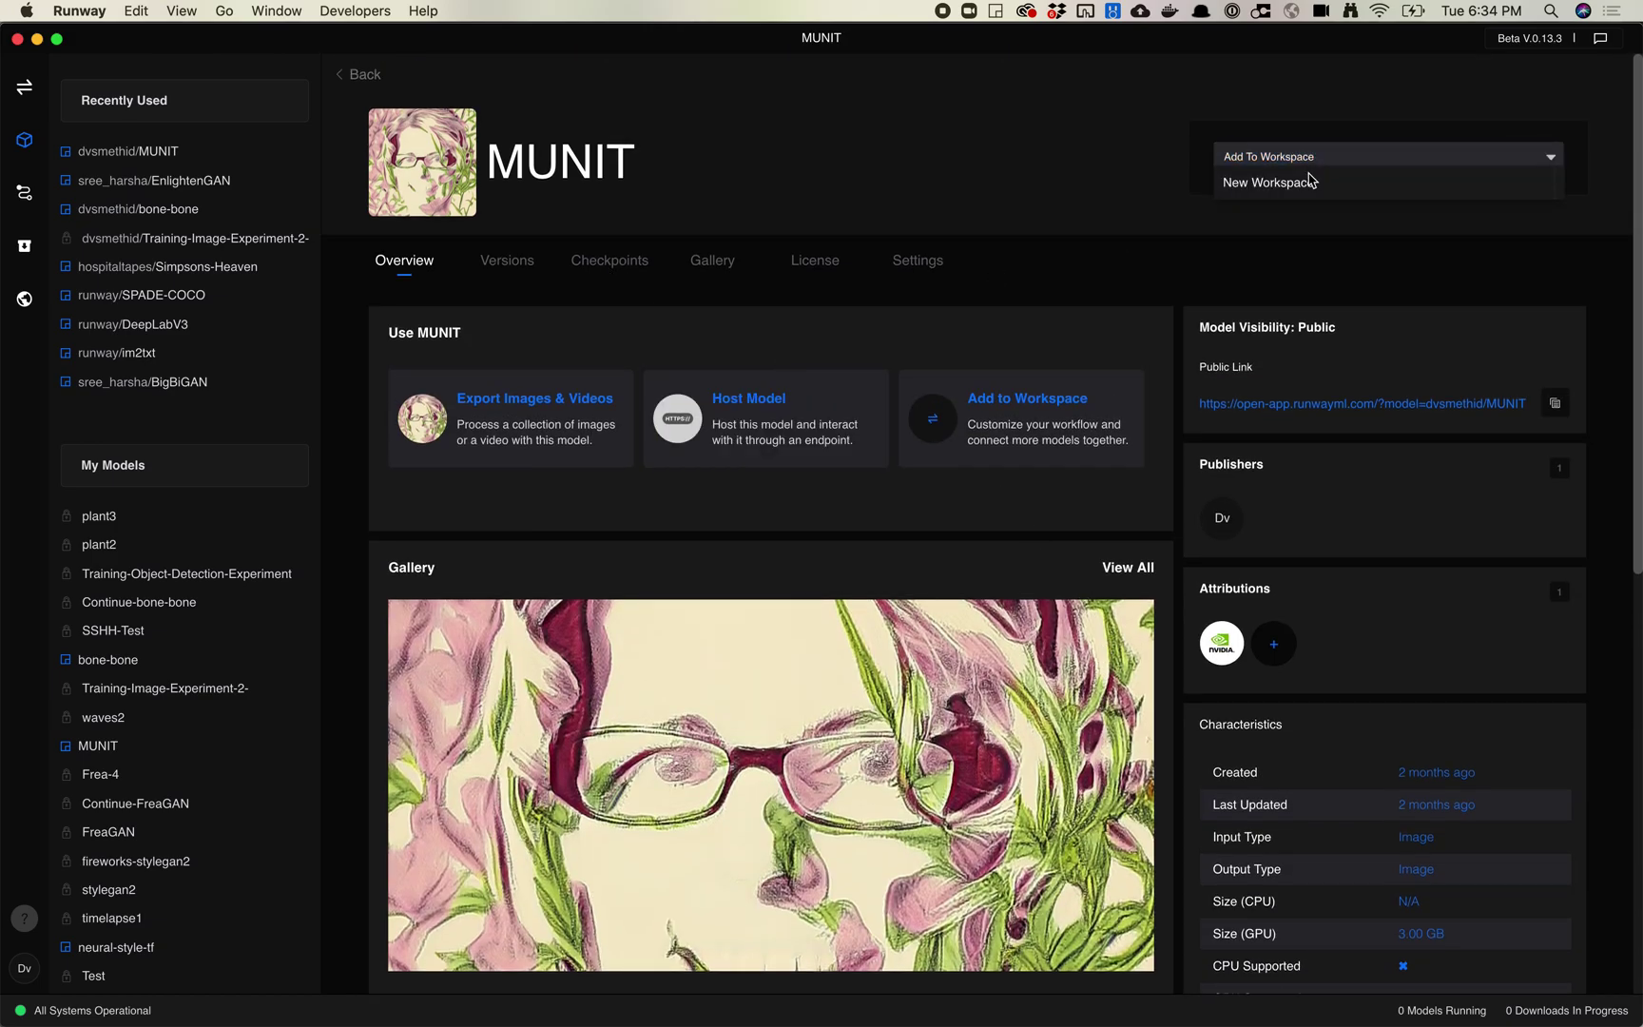
pyautogui.click(1307, 184)
pyautogui.click(834, 450)
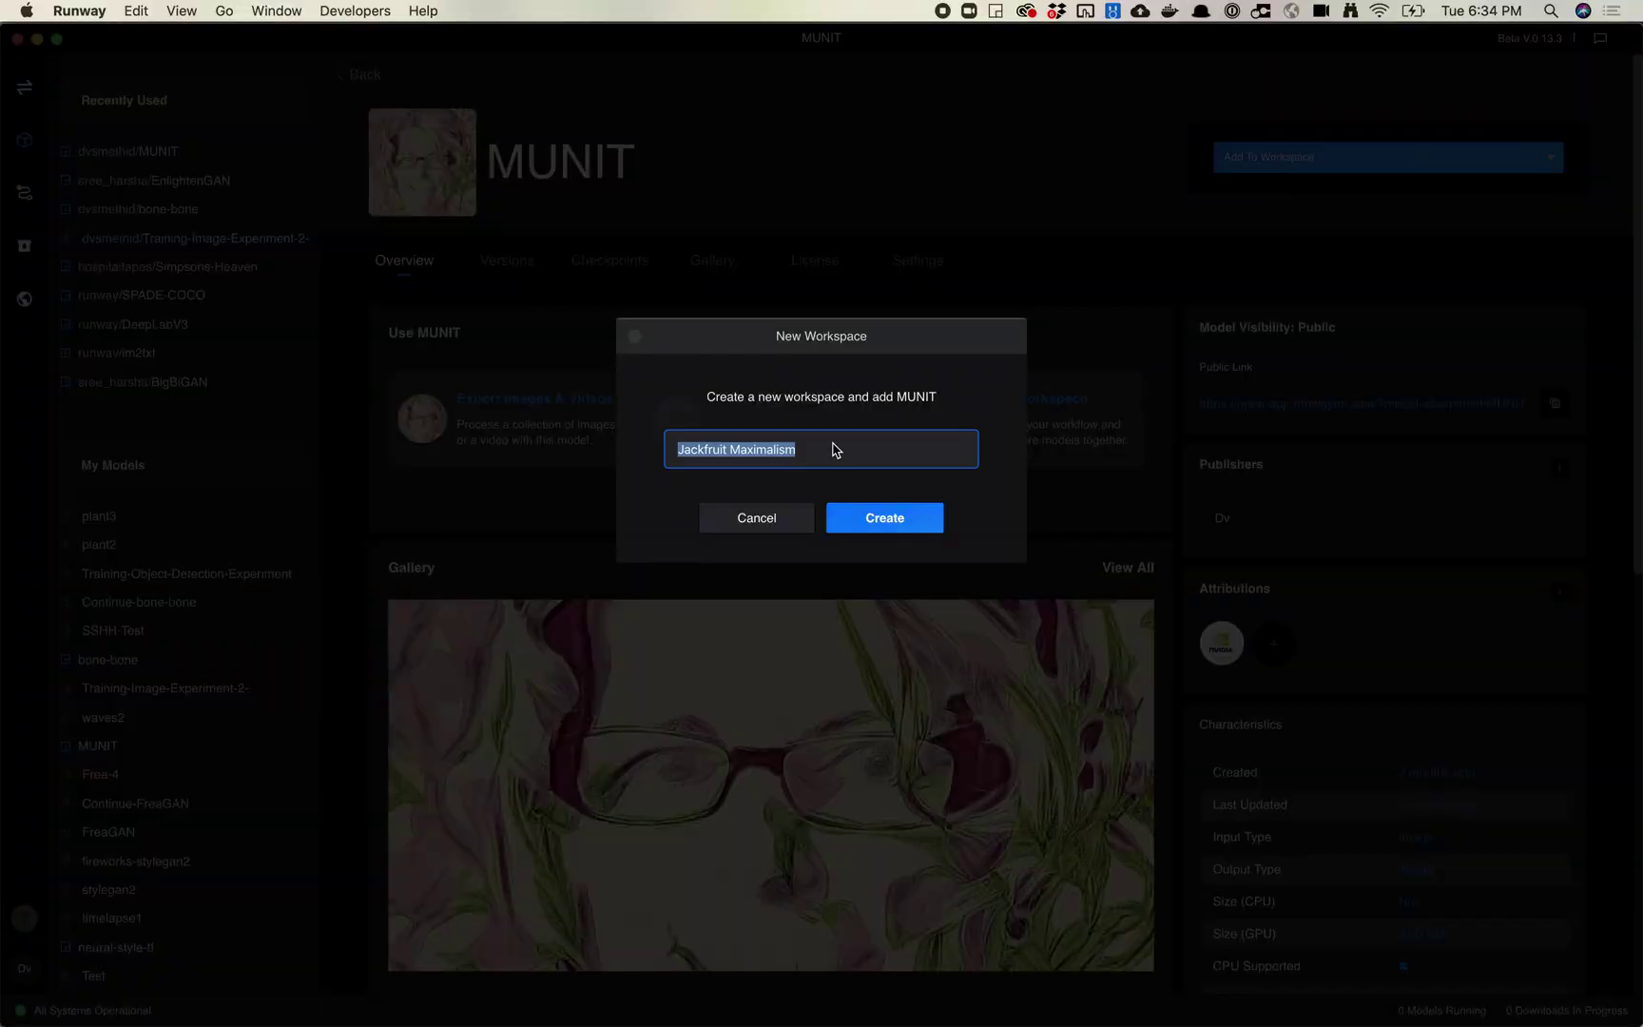
pyautogui.write('MUNIT test')
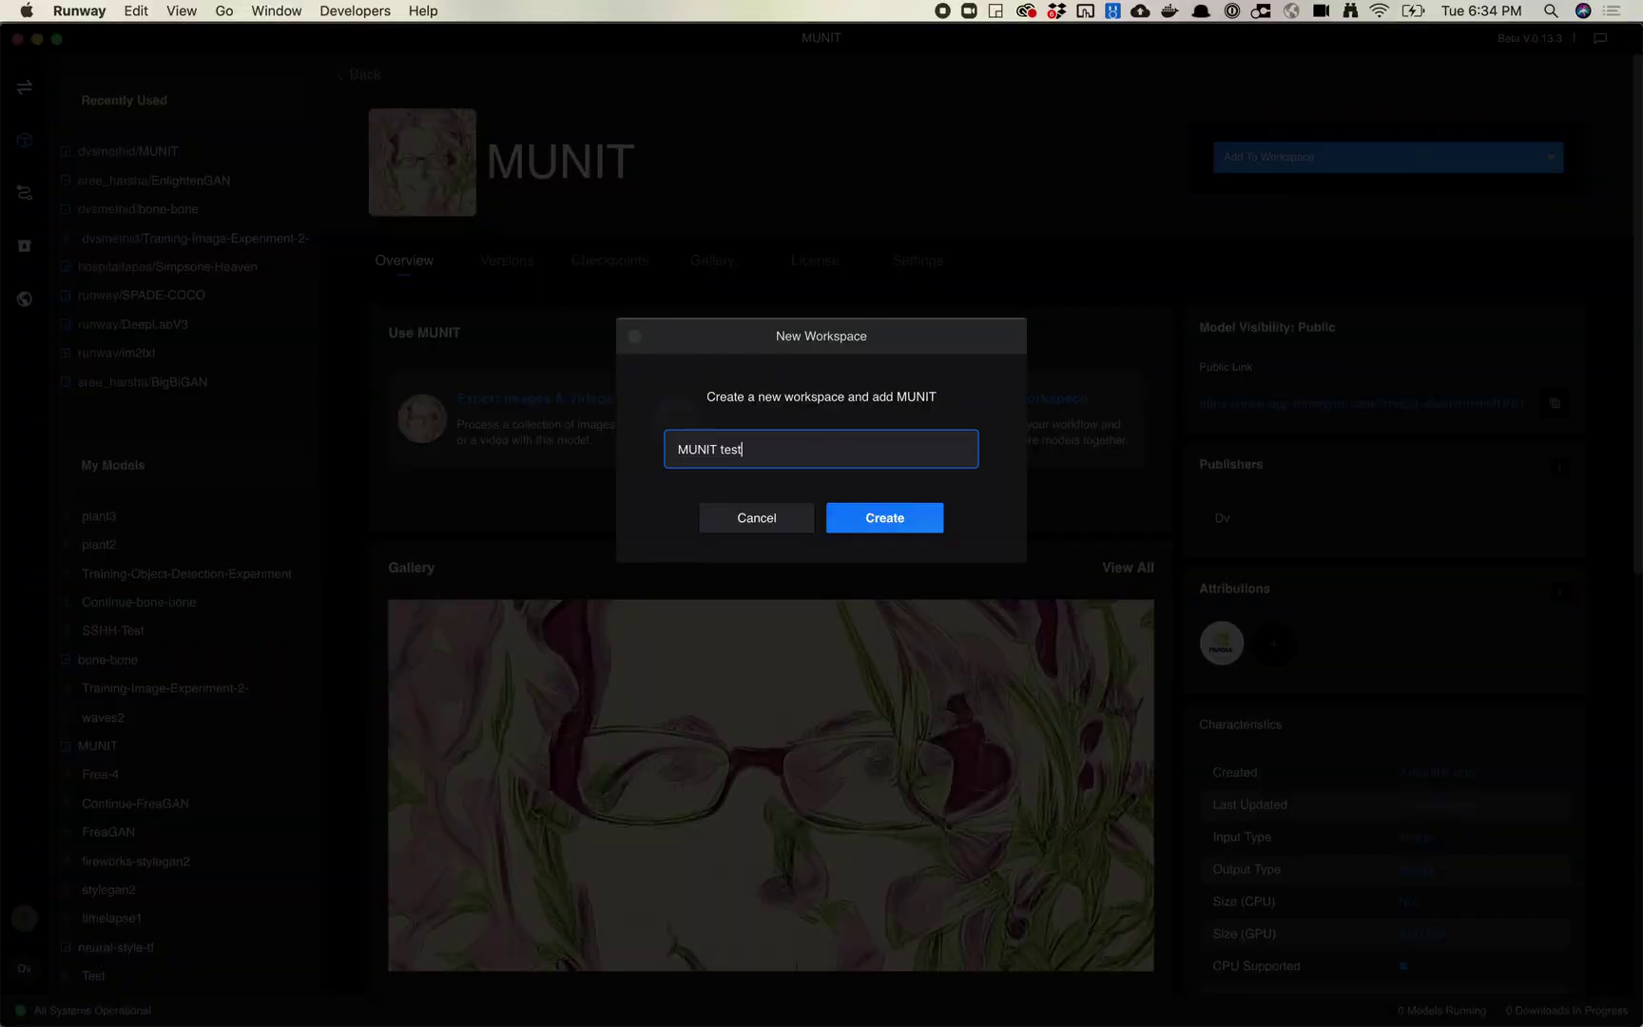
pyautogui.press('Return')
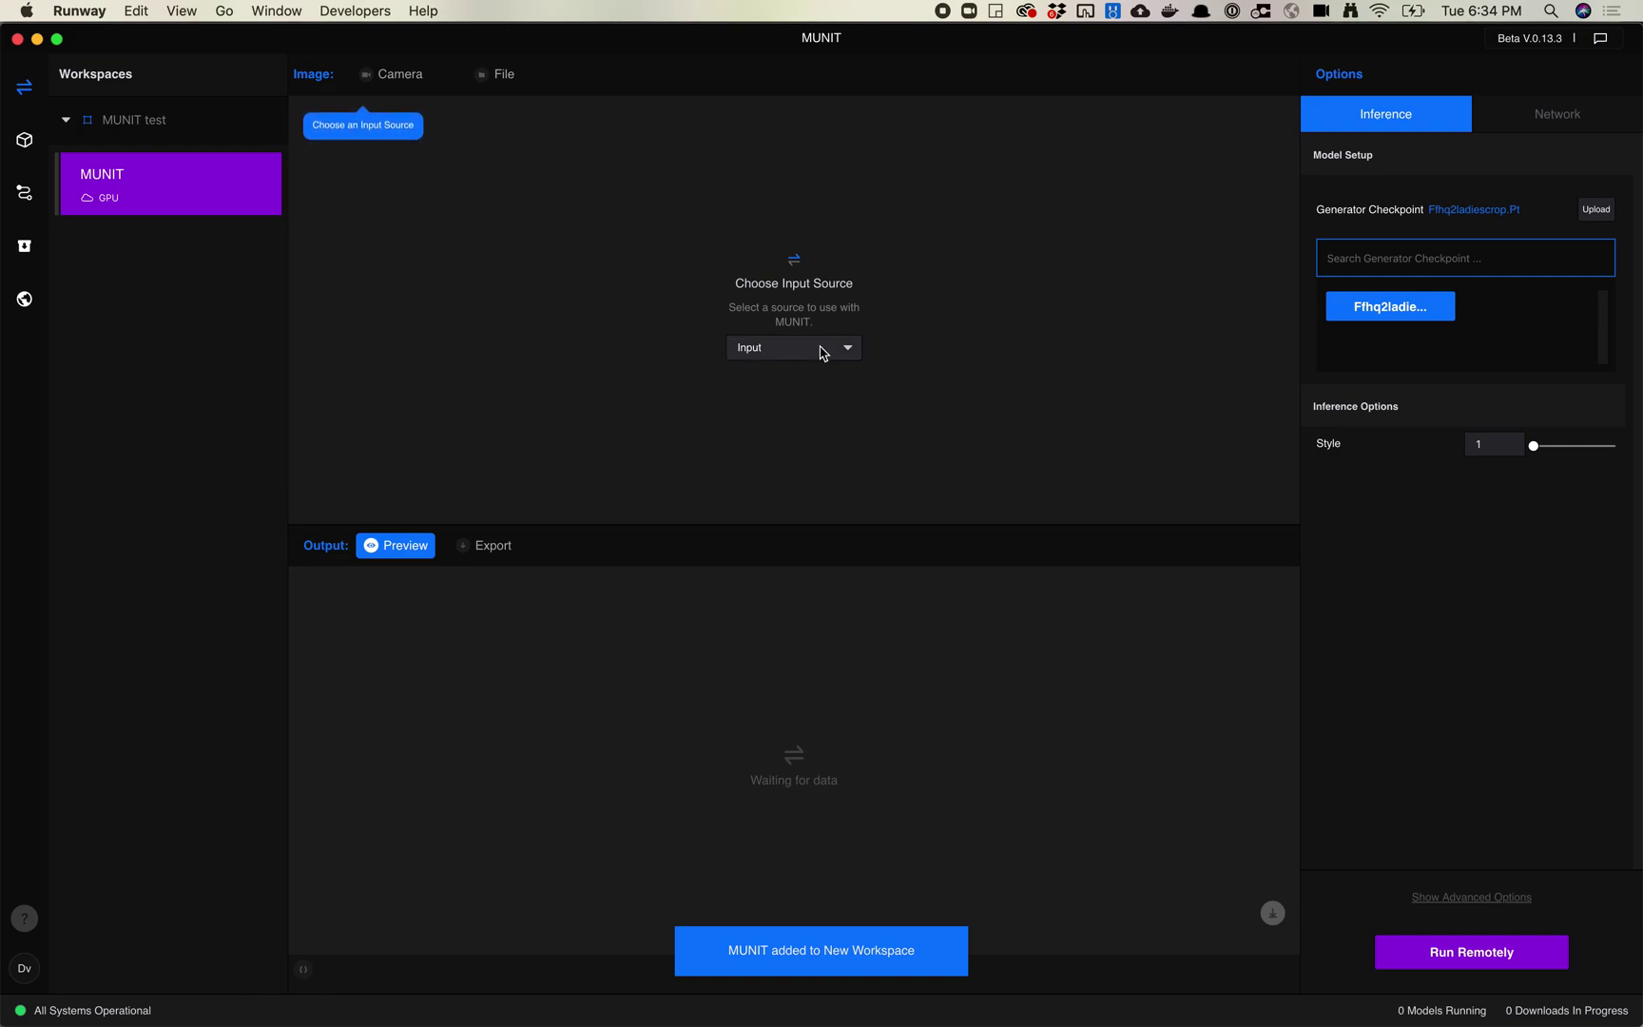
# Step: Load the woman's portrait file as the image input, accepting its 1000x1400 size, and run the model
pyautogui.click(822, 352)
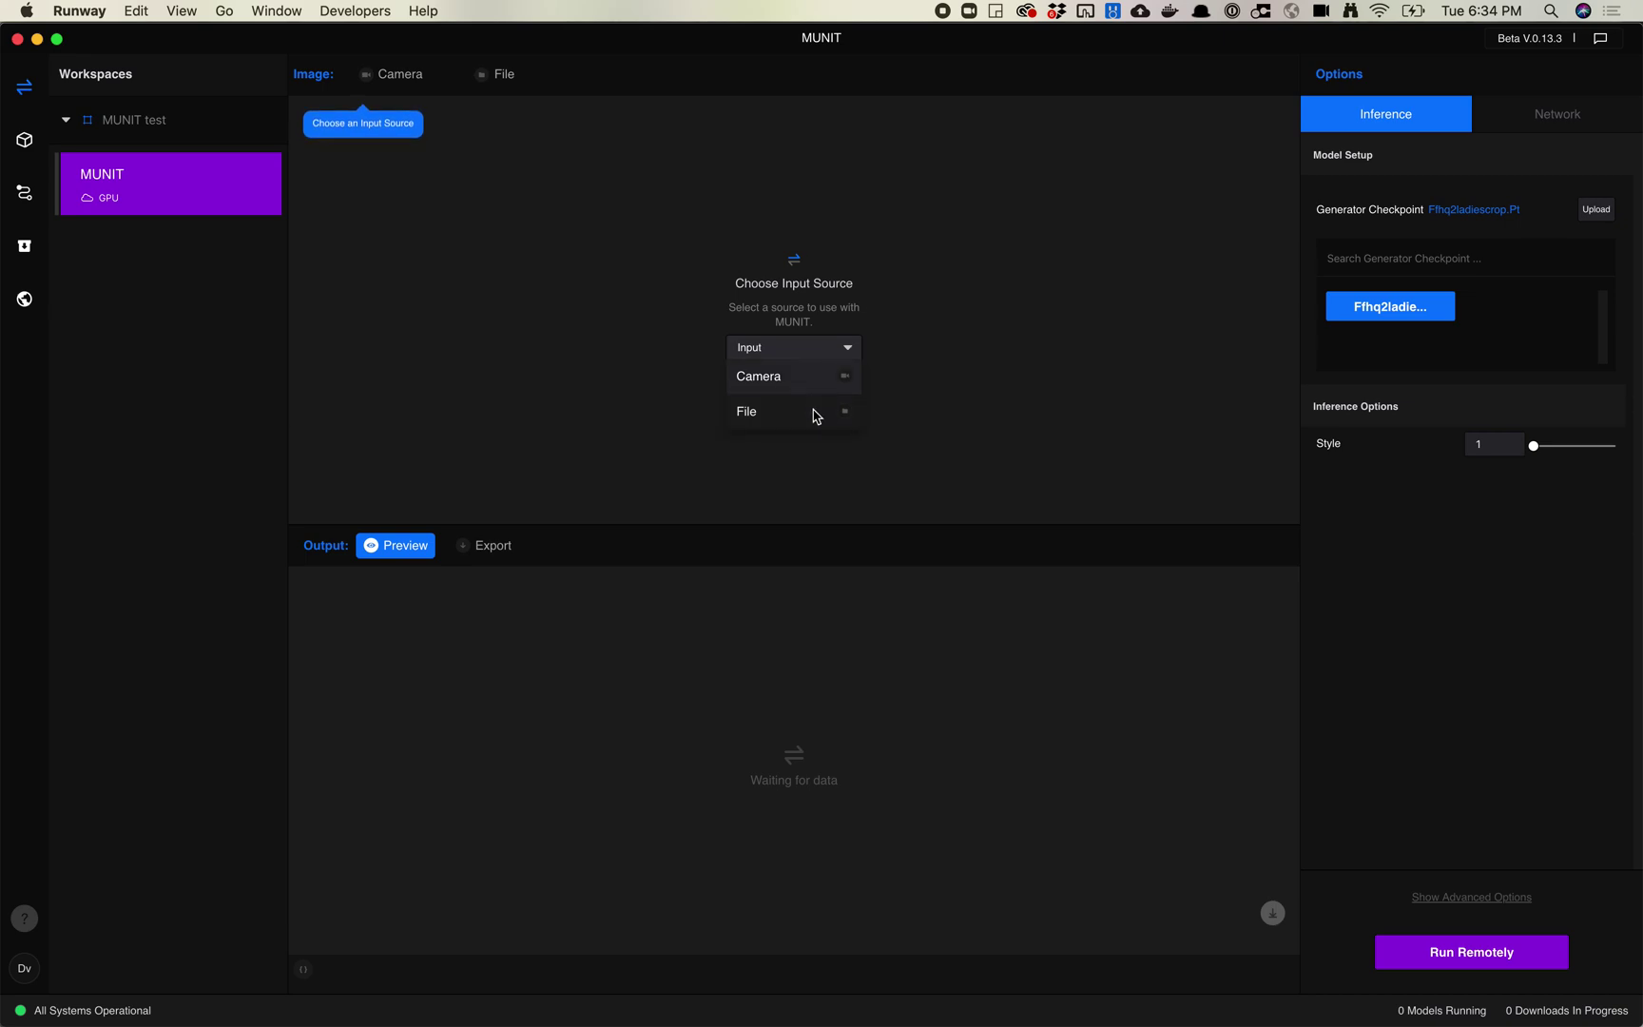
pyautogui.click(813, 415)
pyautogui.click(797, 317)
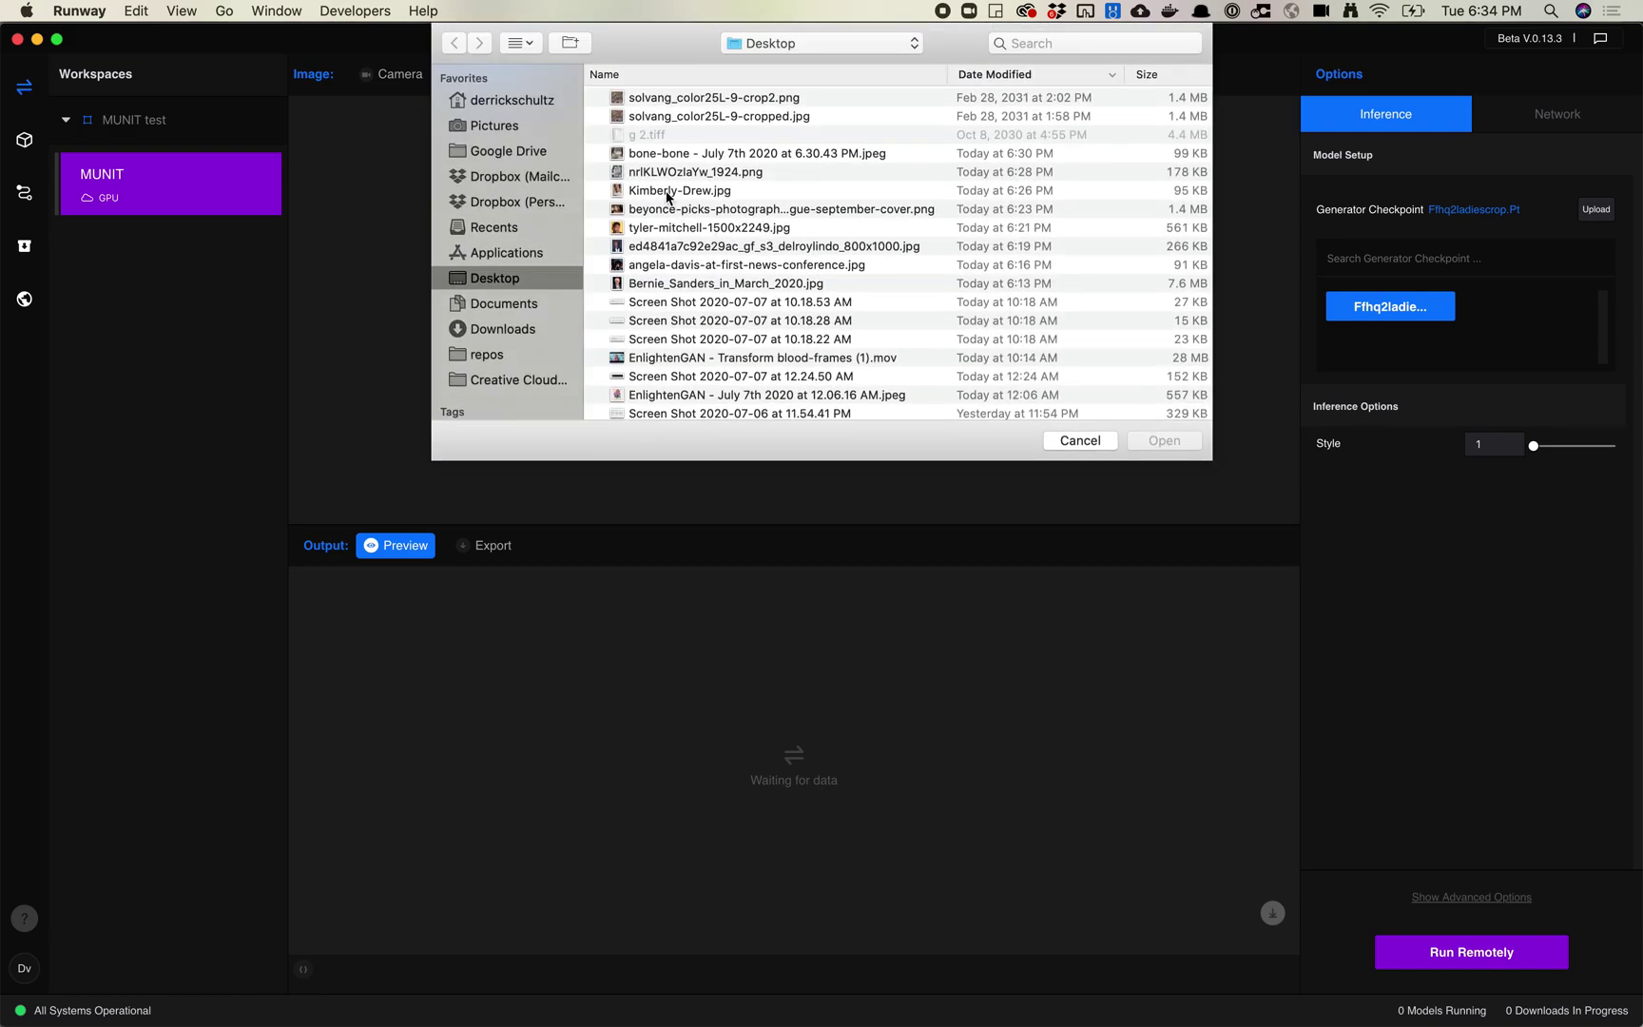
pyautogui.click(668, 194)
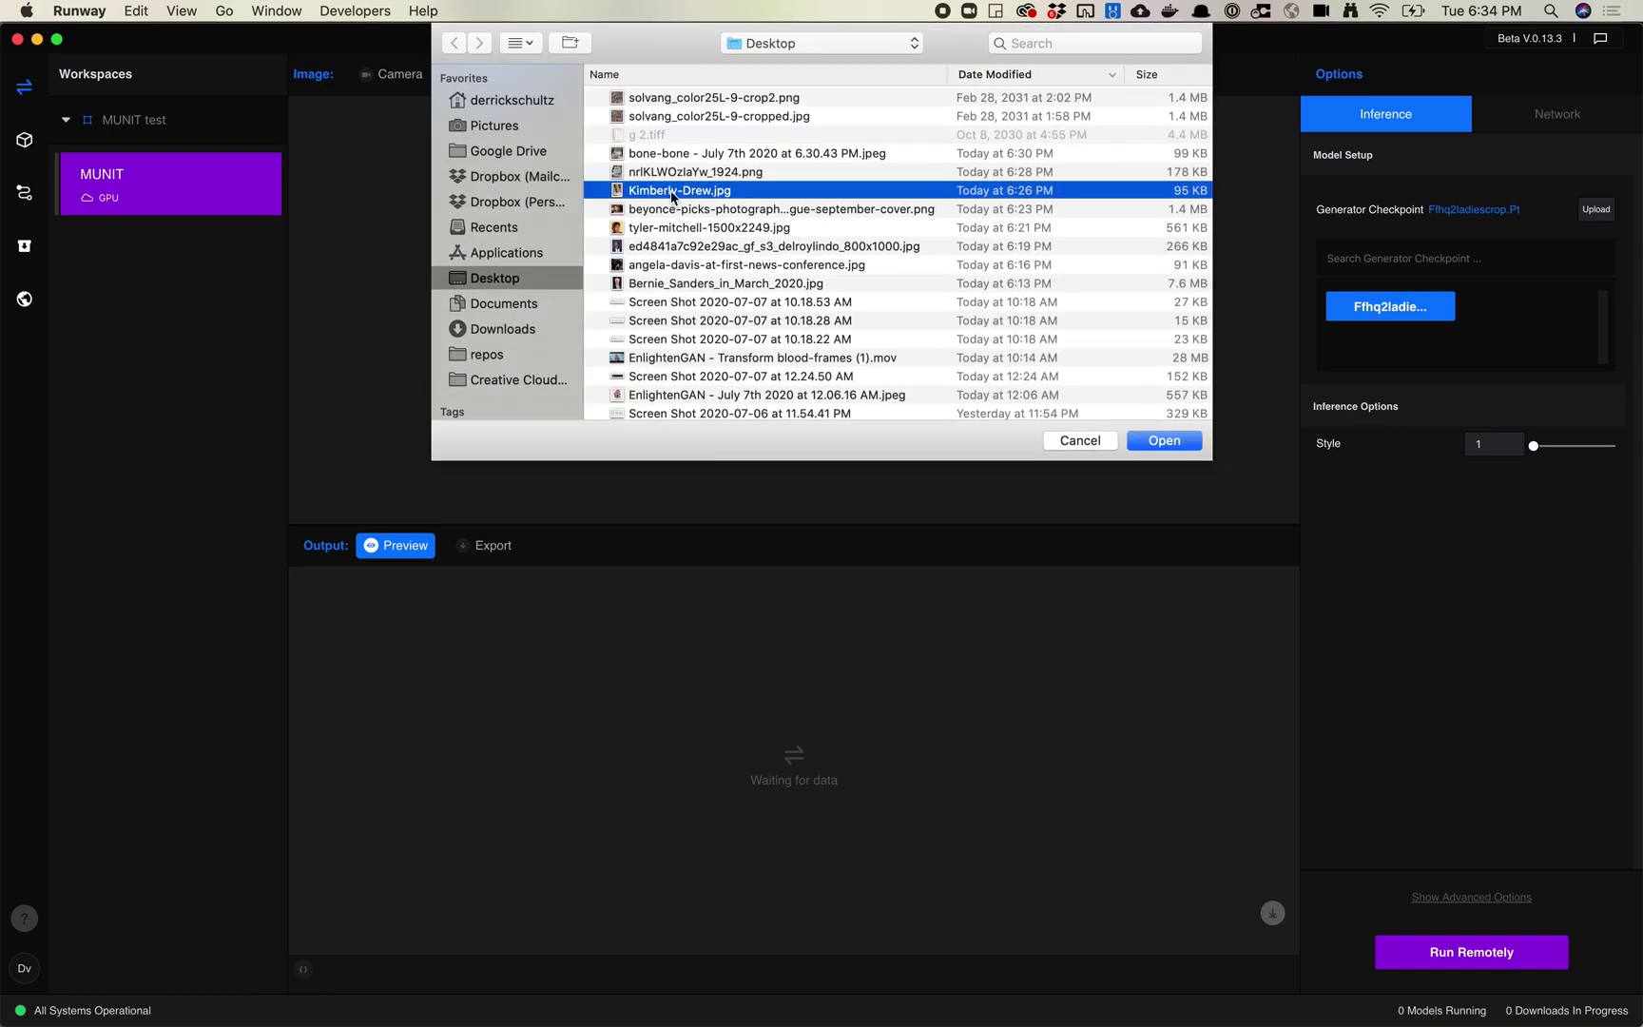
pyautogui.click(1151, 441)
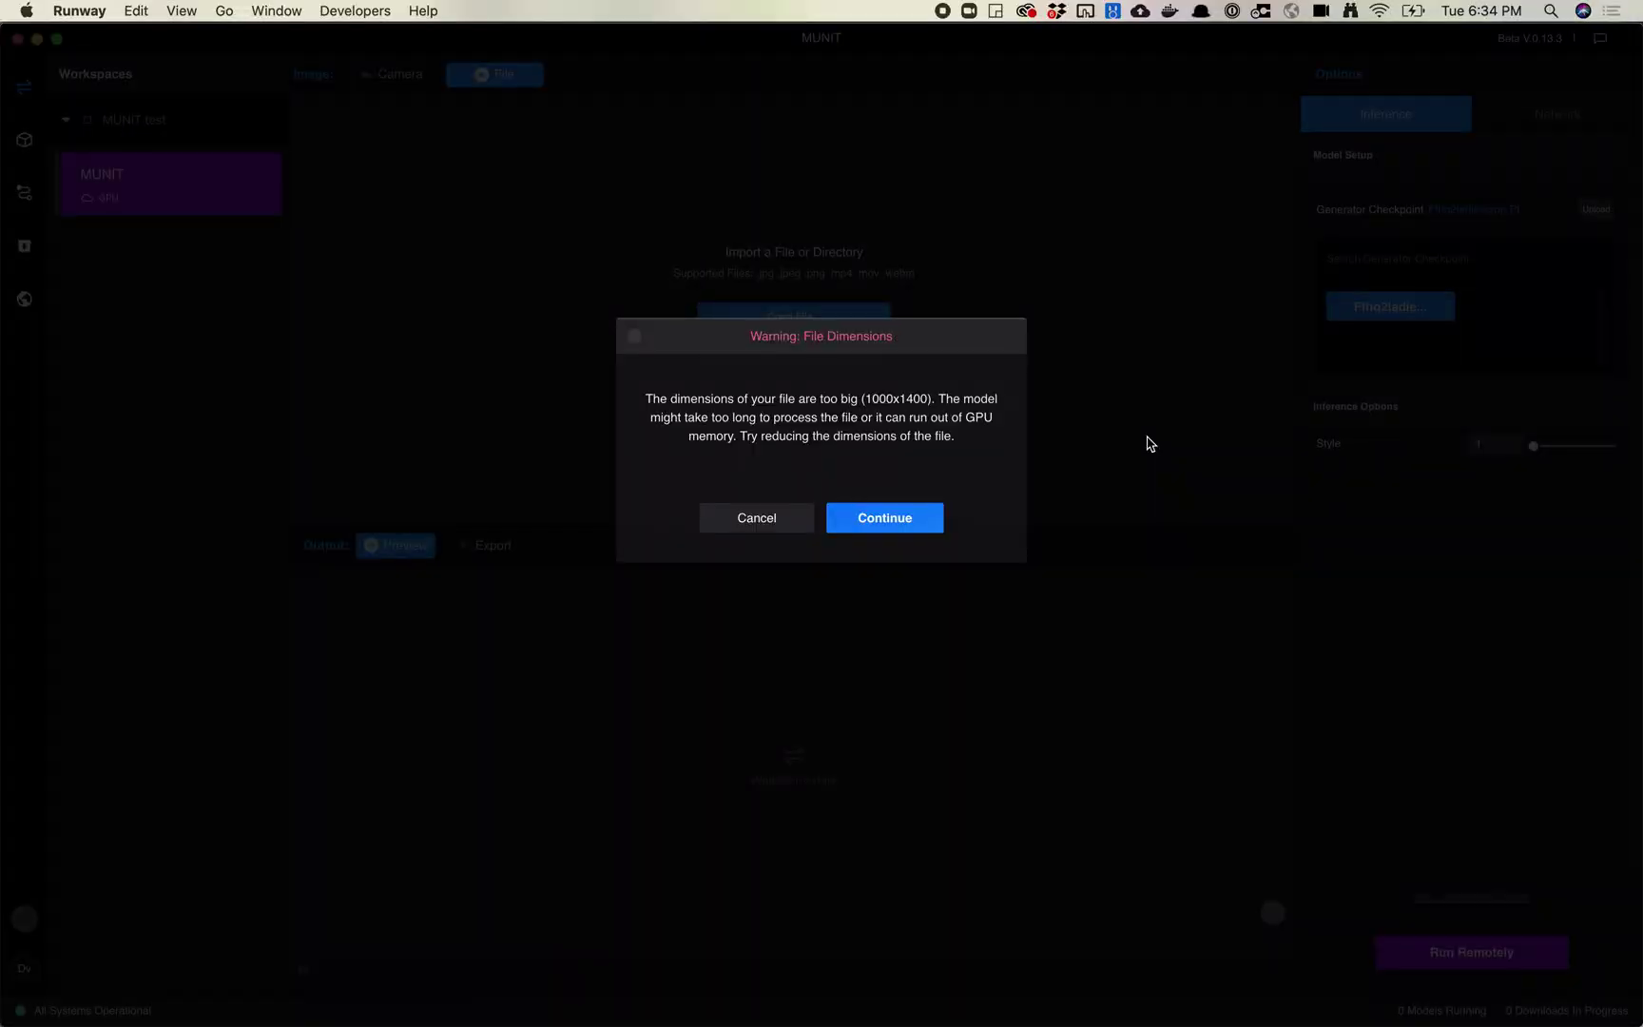
pyautogui.click(900, 522)
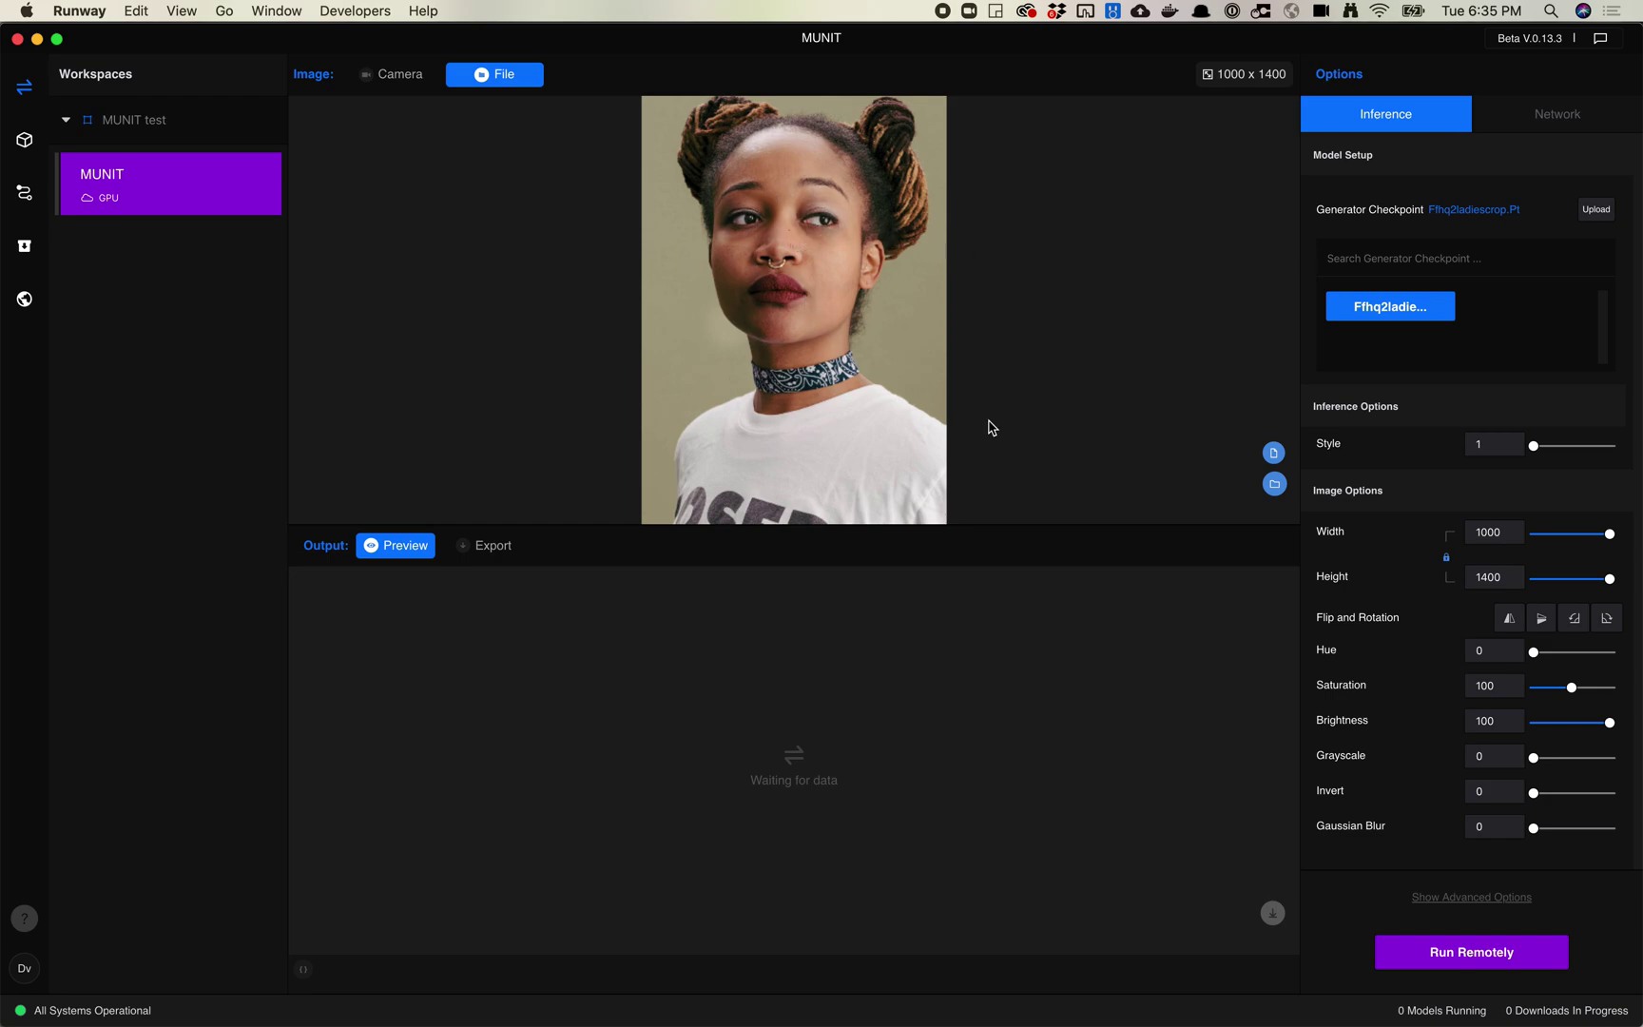
pyautogui.click(1460, 962)
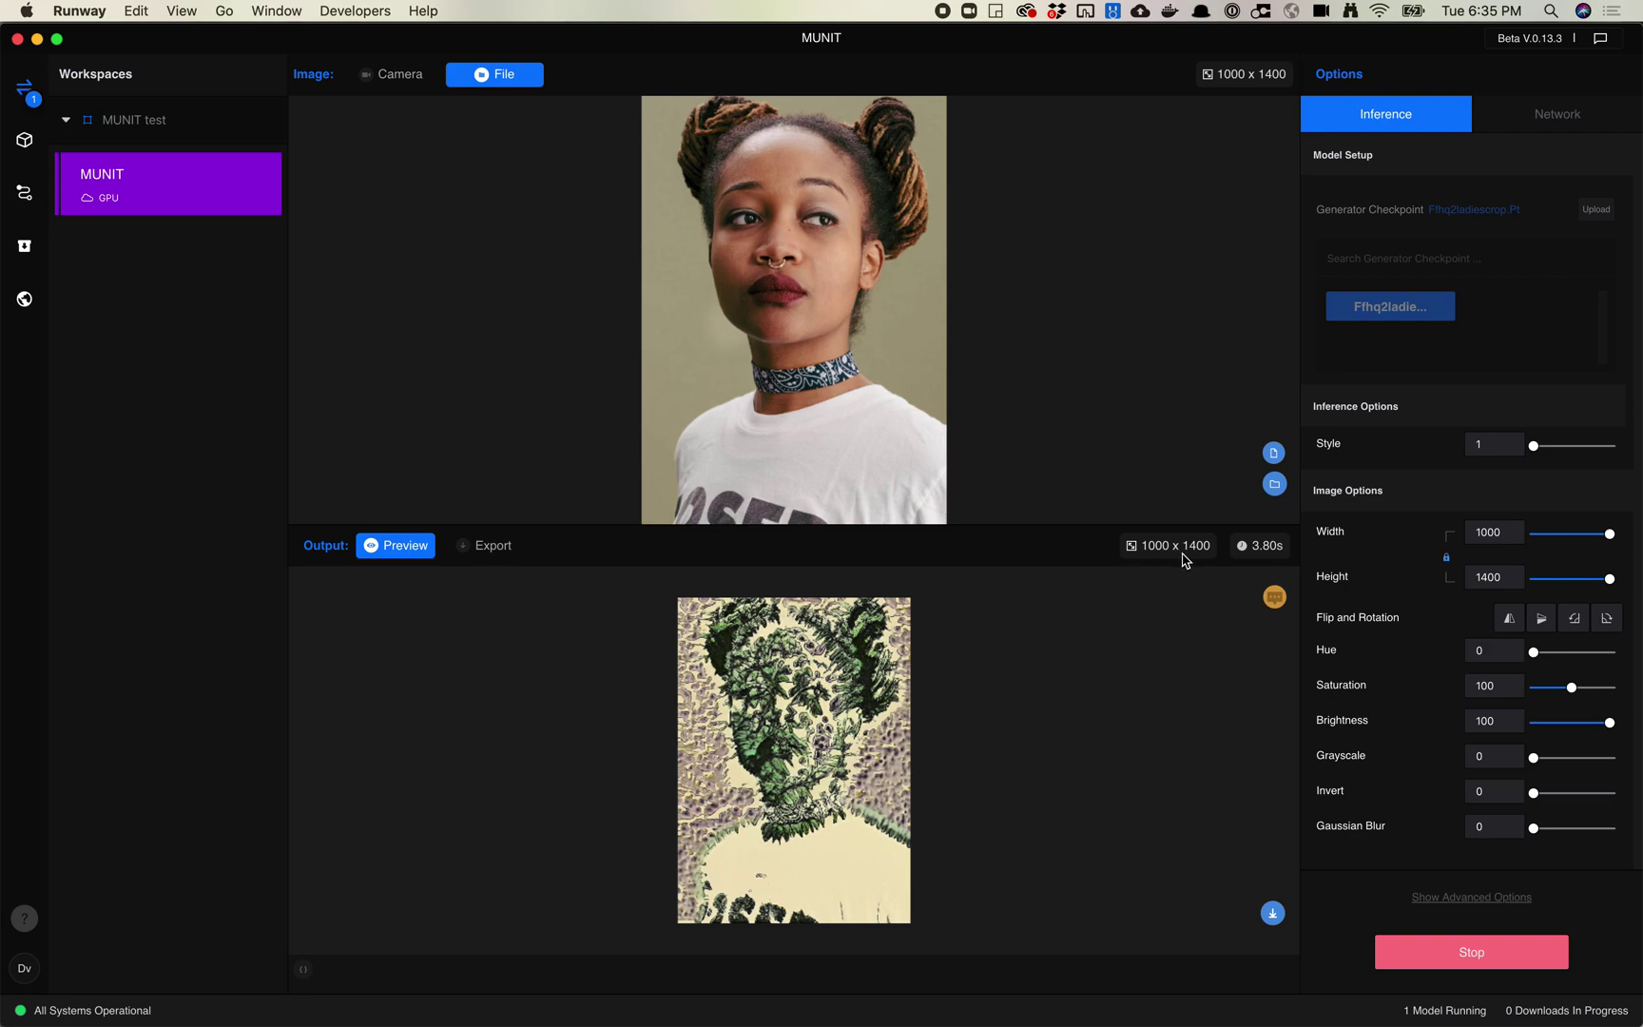
# Step: Enlarge the output preview to see the portrait's floral illustration
pyautogui.moveTo(1061, 522); pyautogui.dragTo(1044, 271)
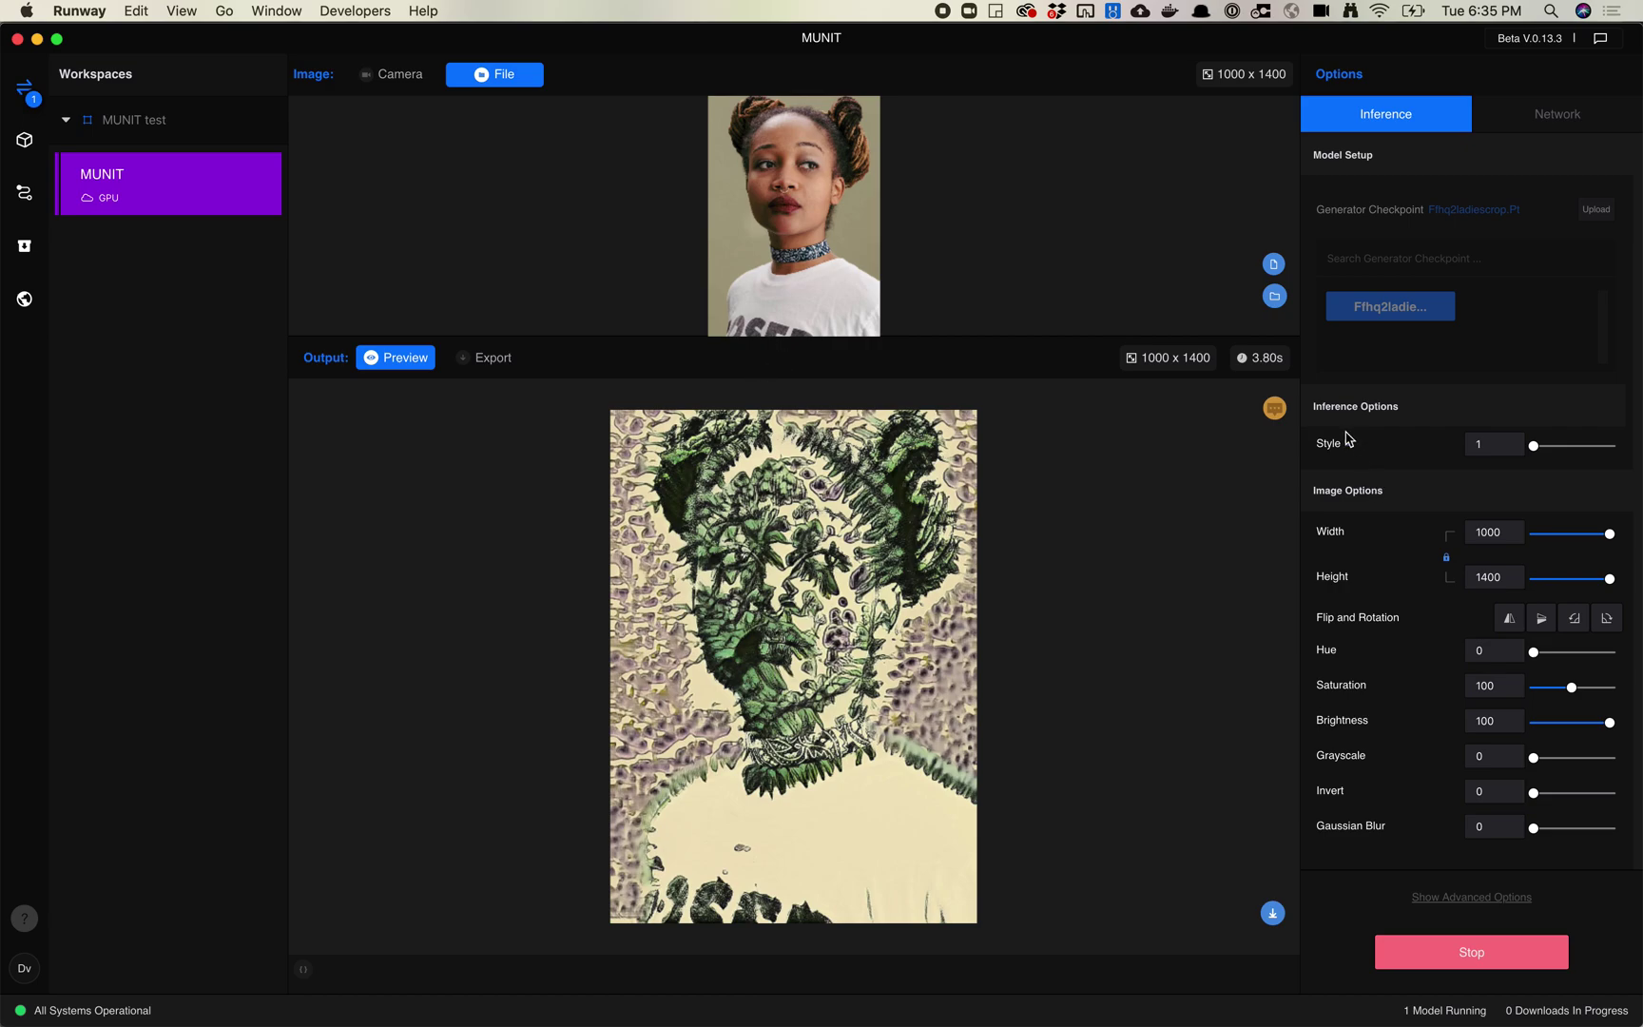
pyautogui.moveTo(1349, 445)
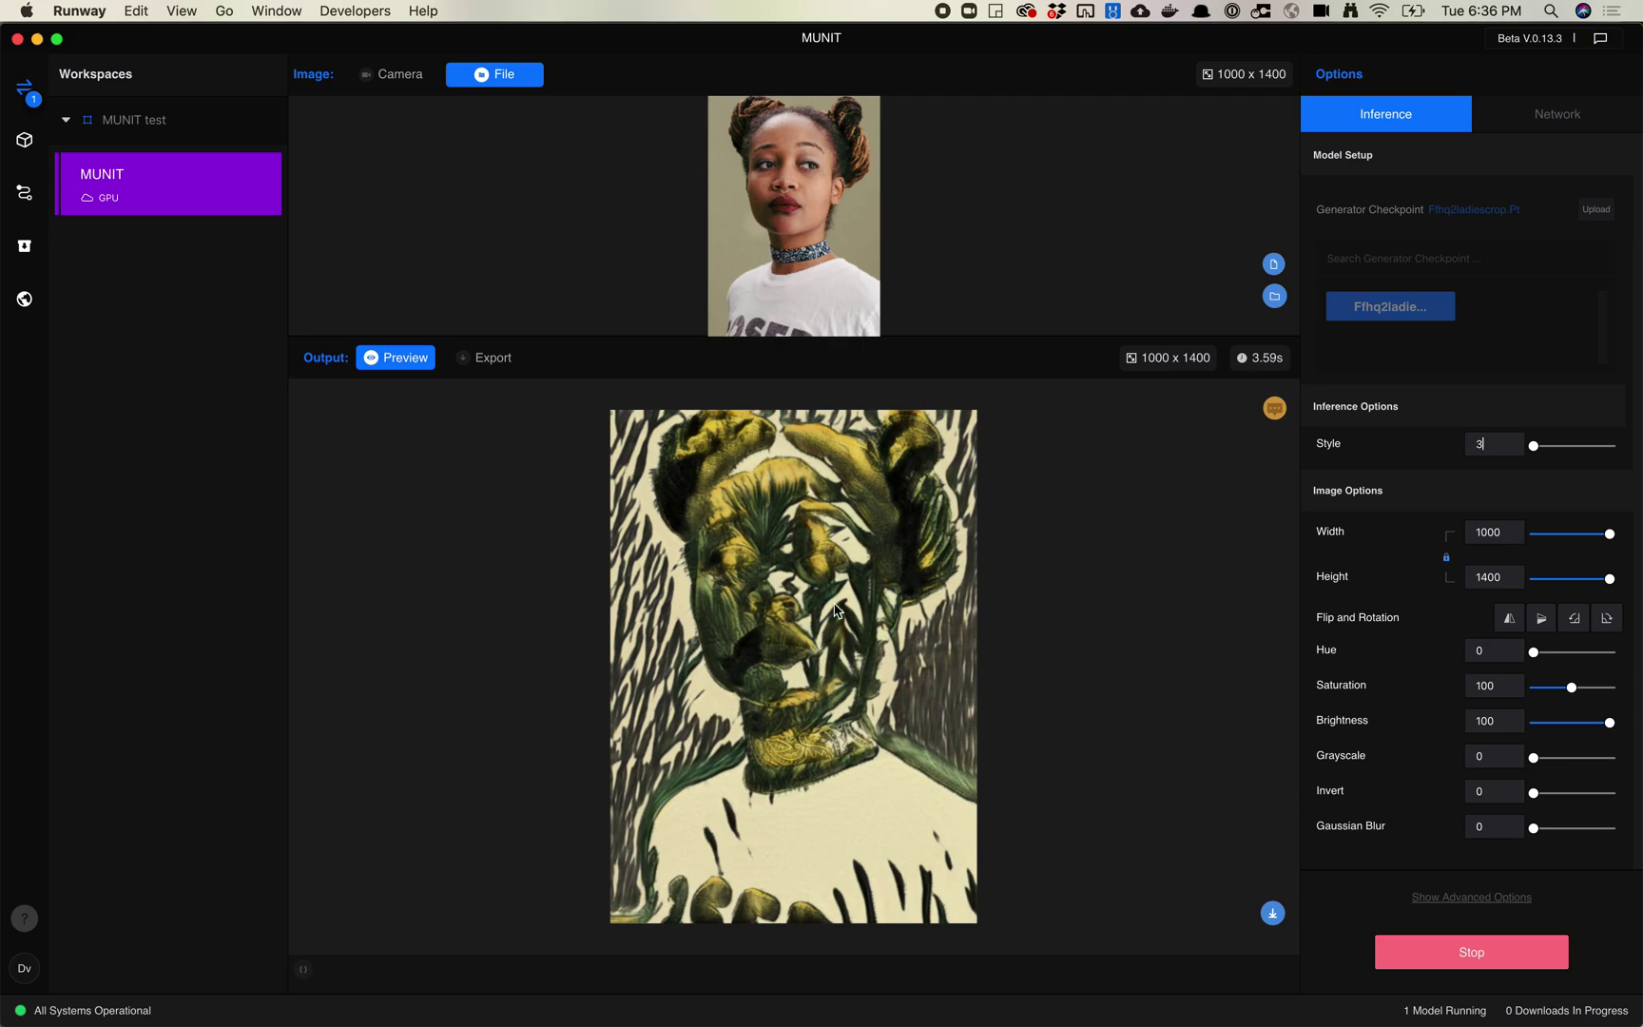
# Step: Try Style seeds 100, 200, 250, 25 and 1 on the portrait's floral output
pyautogui.click(1475, 451)
pyautogui.doubleClick(1497, 447)
pyautogui.write('100')
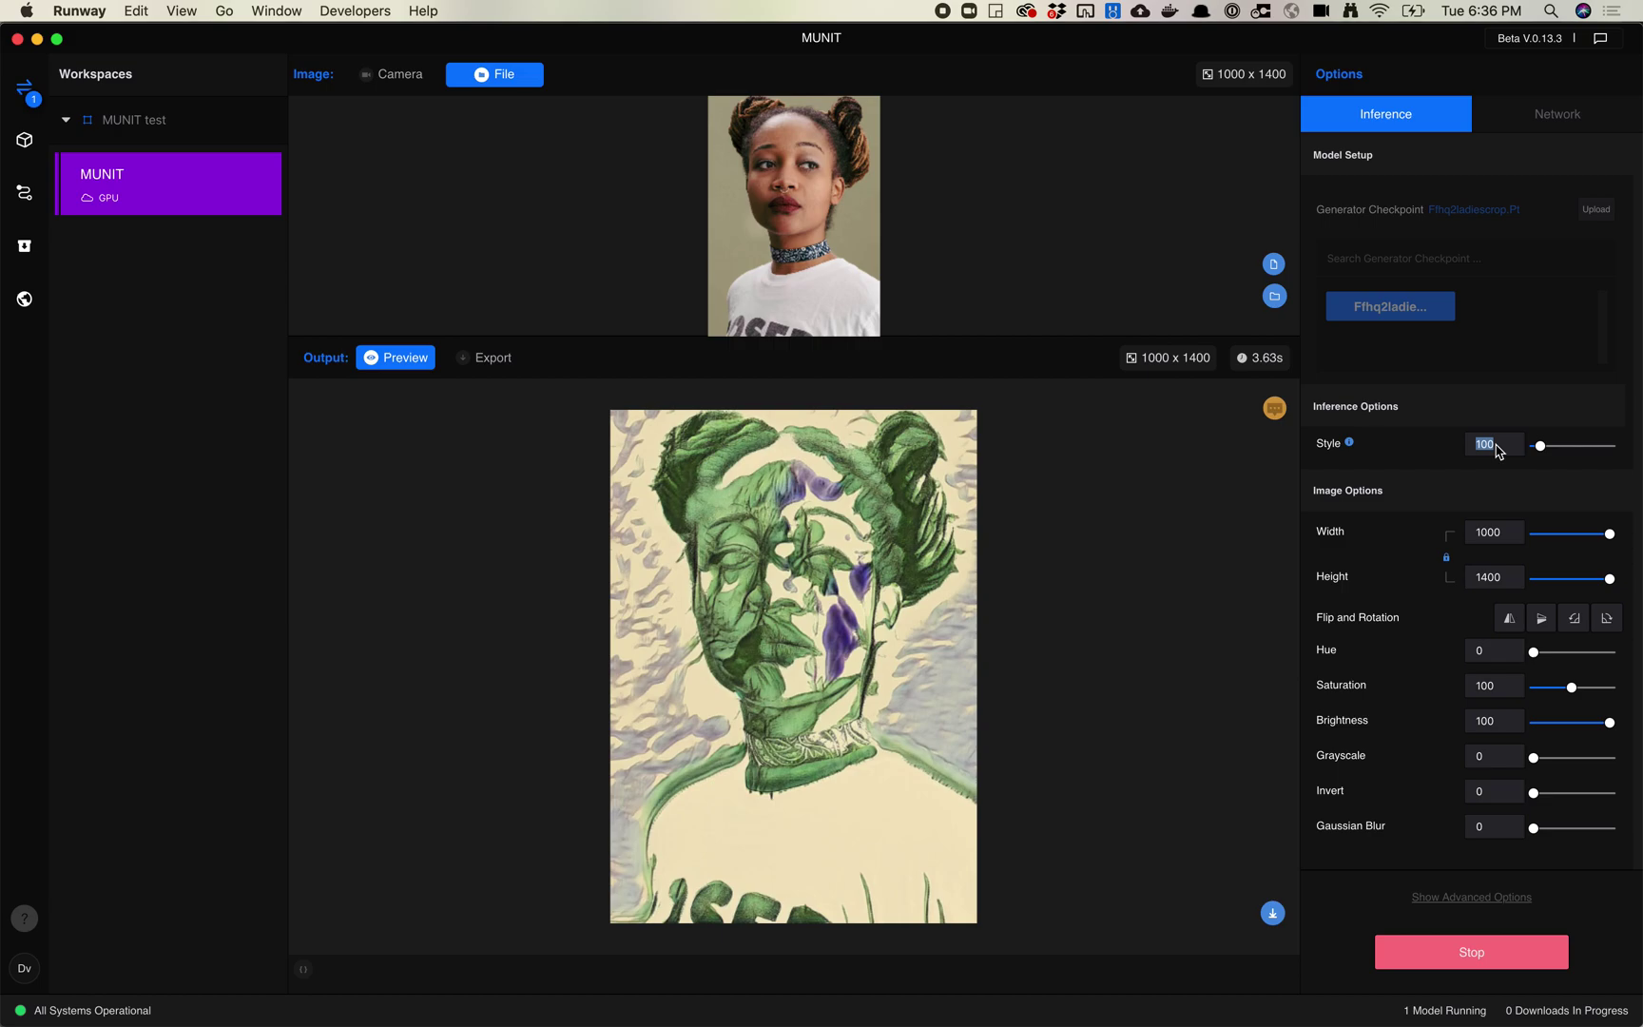
pyautogui.write('0')
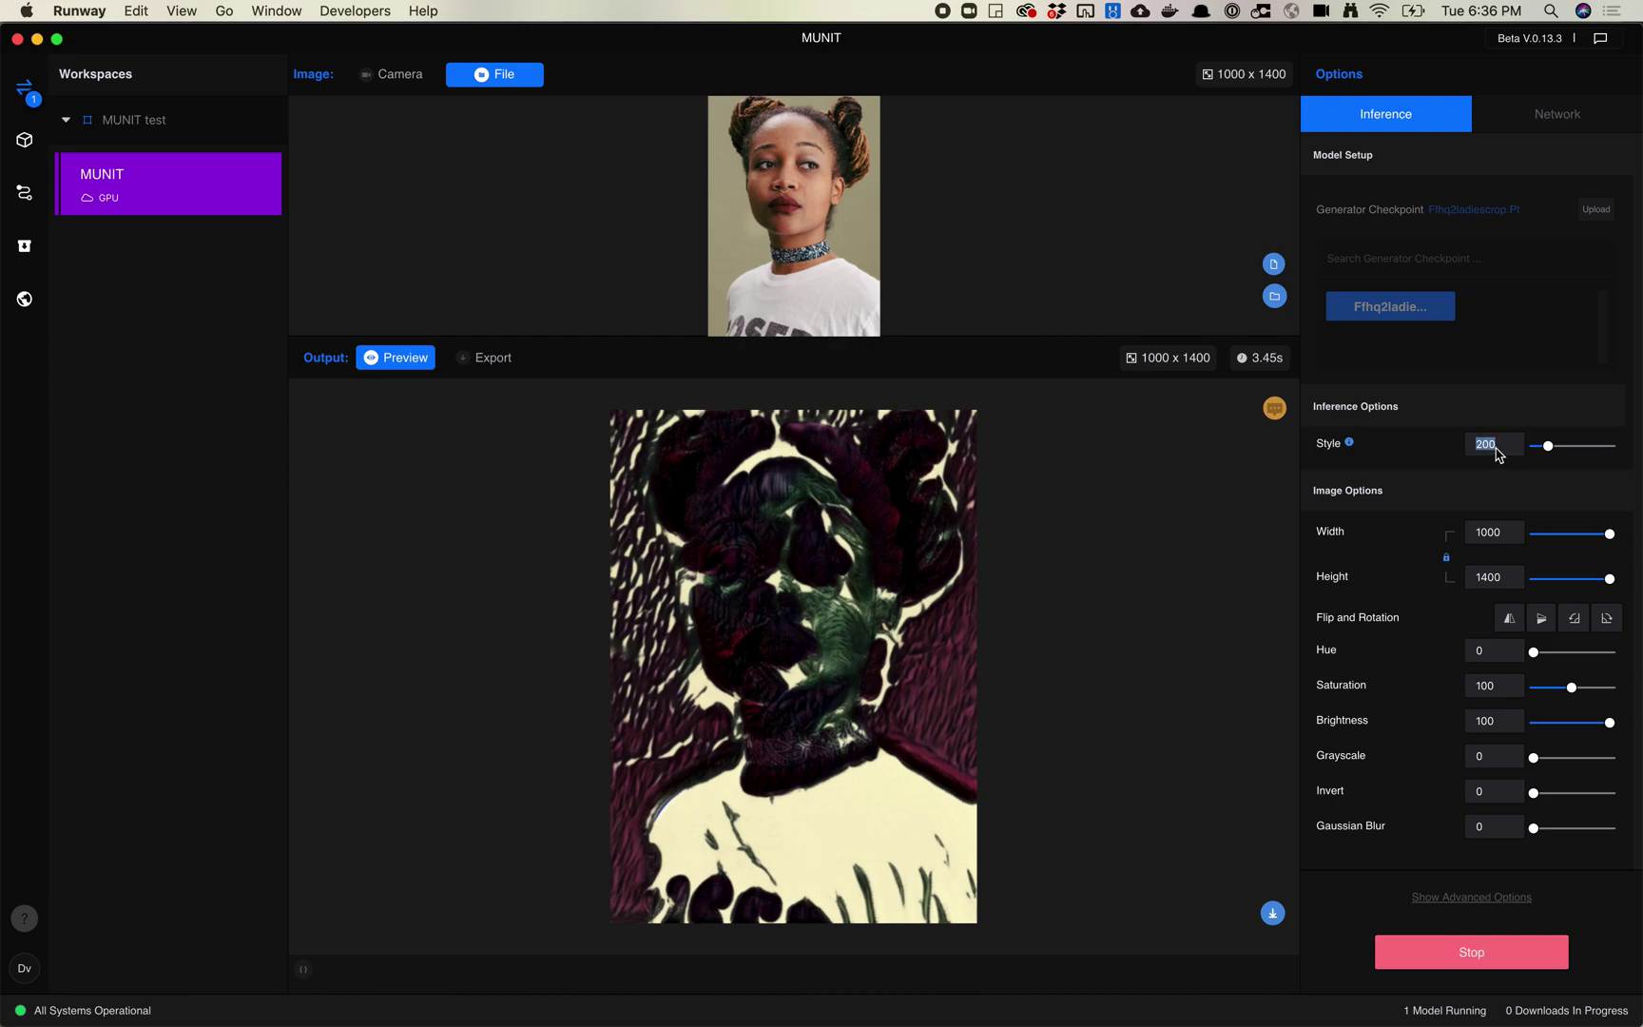
pyautogui.write('250')
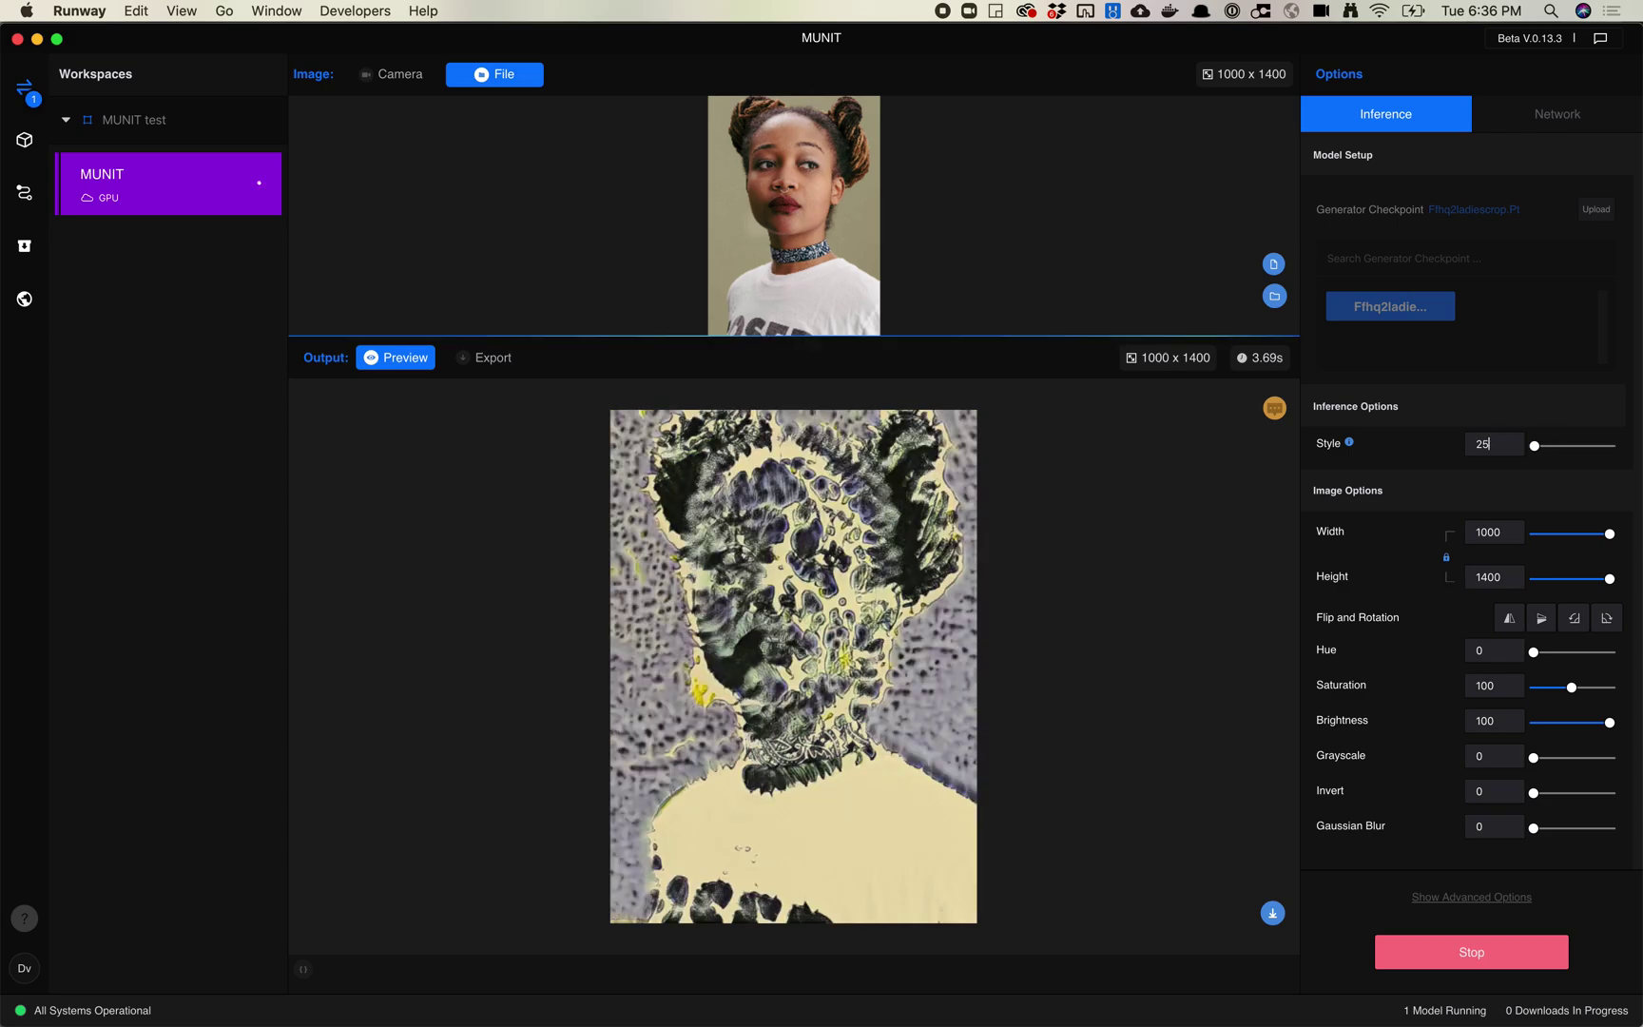
pyautogui.press('BackSpace')
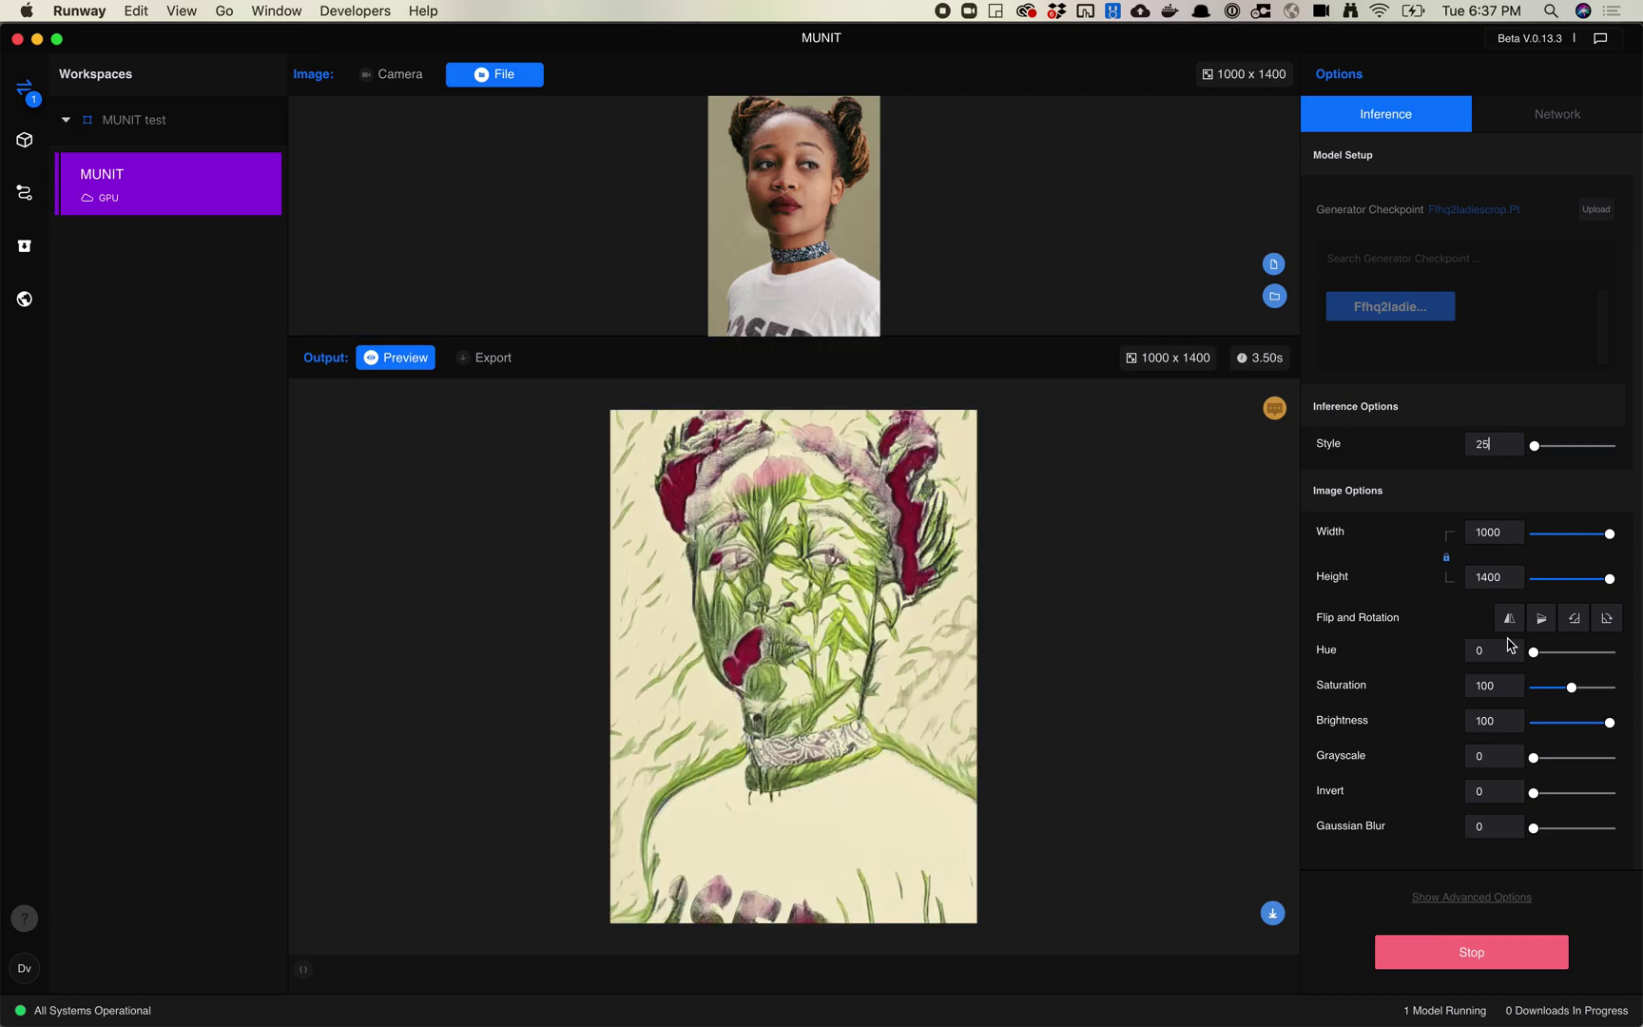
pyautogui.press('BackSpace')
pyautogui.press('BackSpace')
pyautogui.write('1')
pyautogui.doubleClick(1485, 444)
# Step: Set Style to 25, Saturation to 54 and Brightness to 42
pyautogui.write('25')
pyautogui.click(1556, 689)
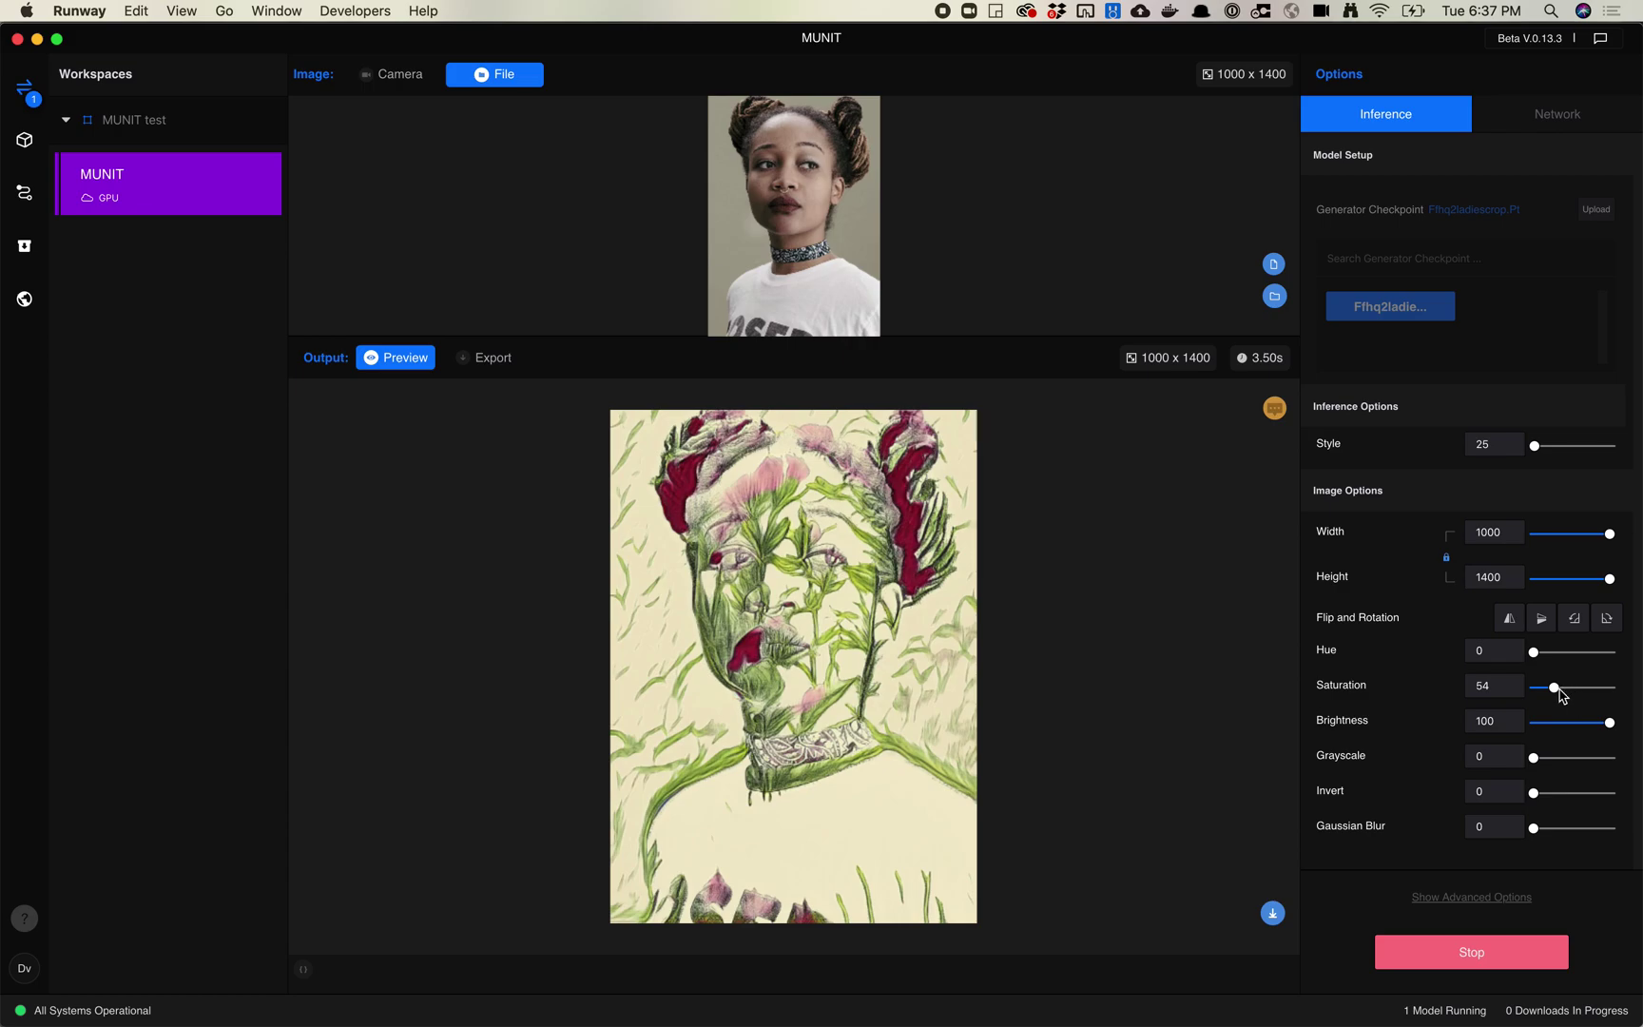
pyautogui.click(1567, 725)
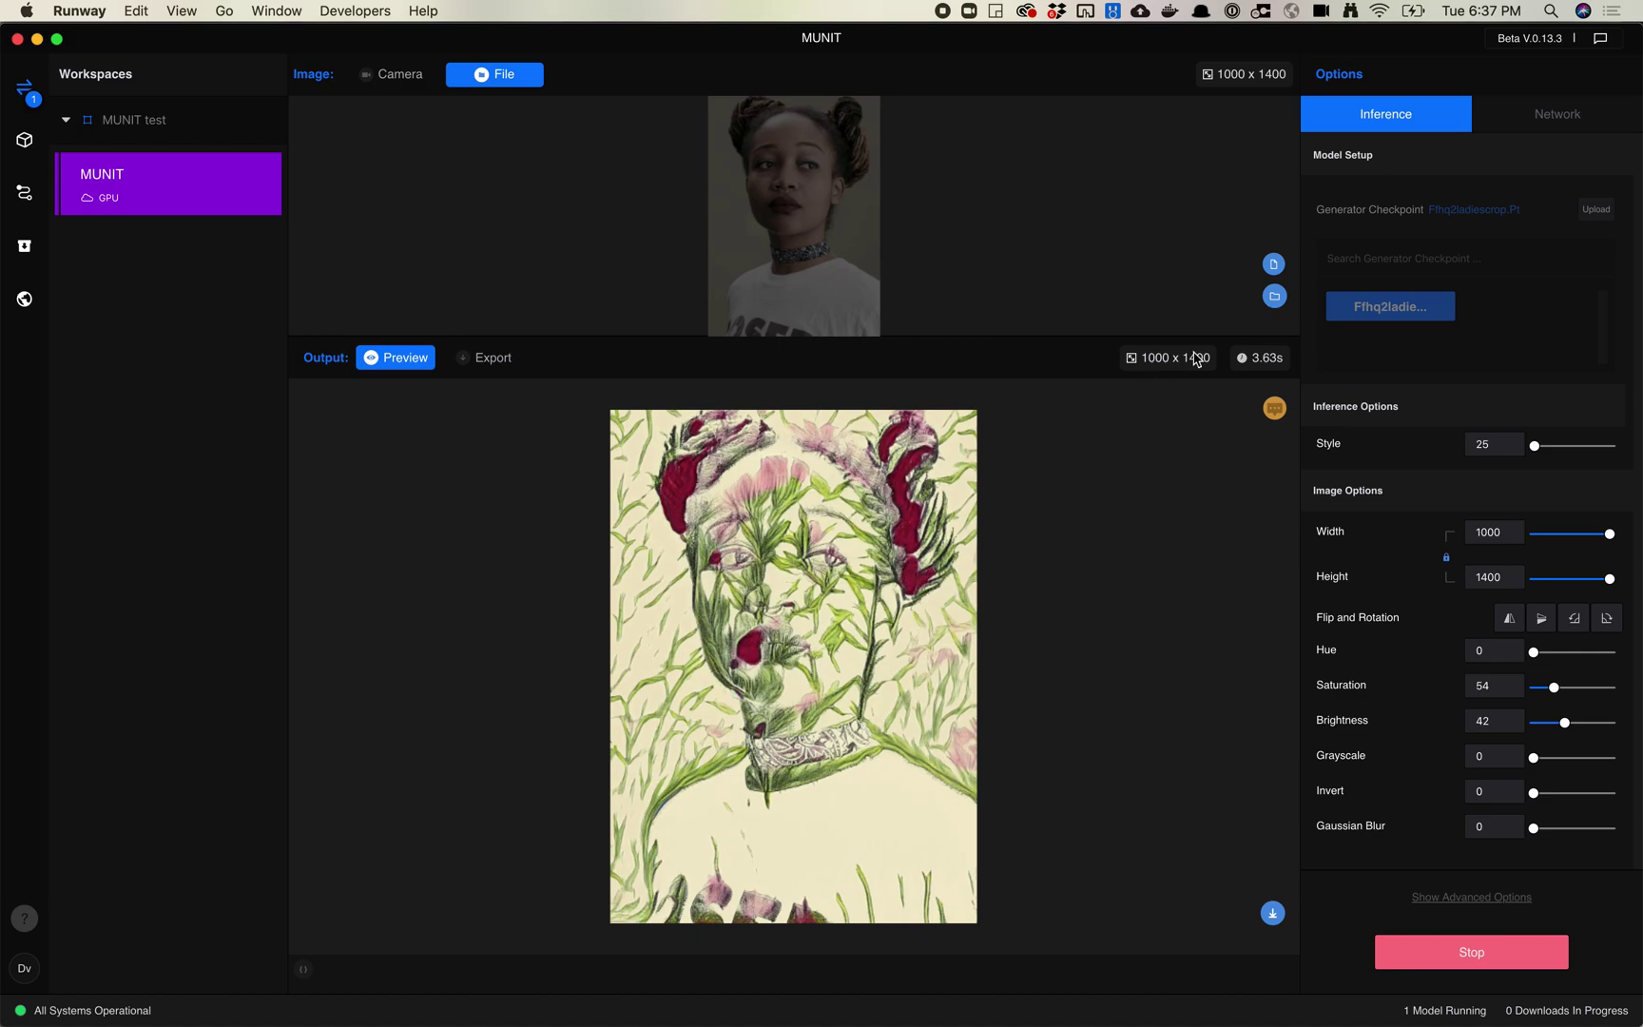
# Step: Swap the input for the bone-bone cat photo and restore Brightness to 100
pyautogui.click(1274, 265)
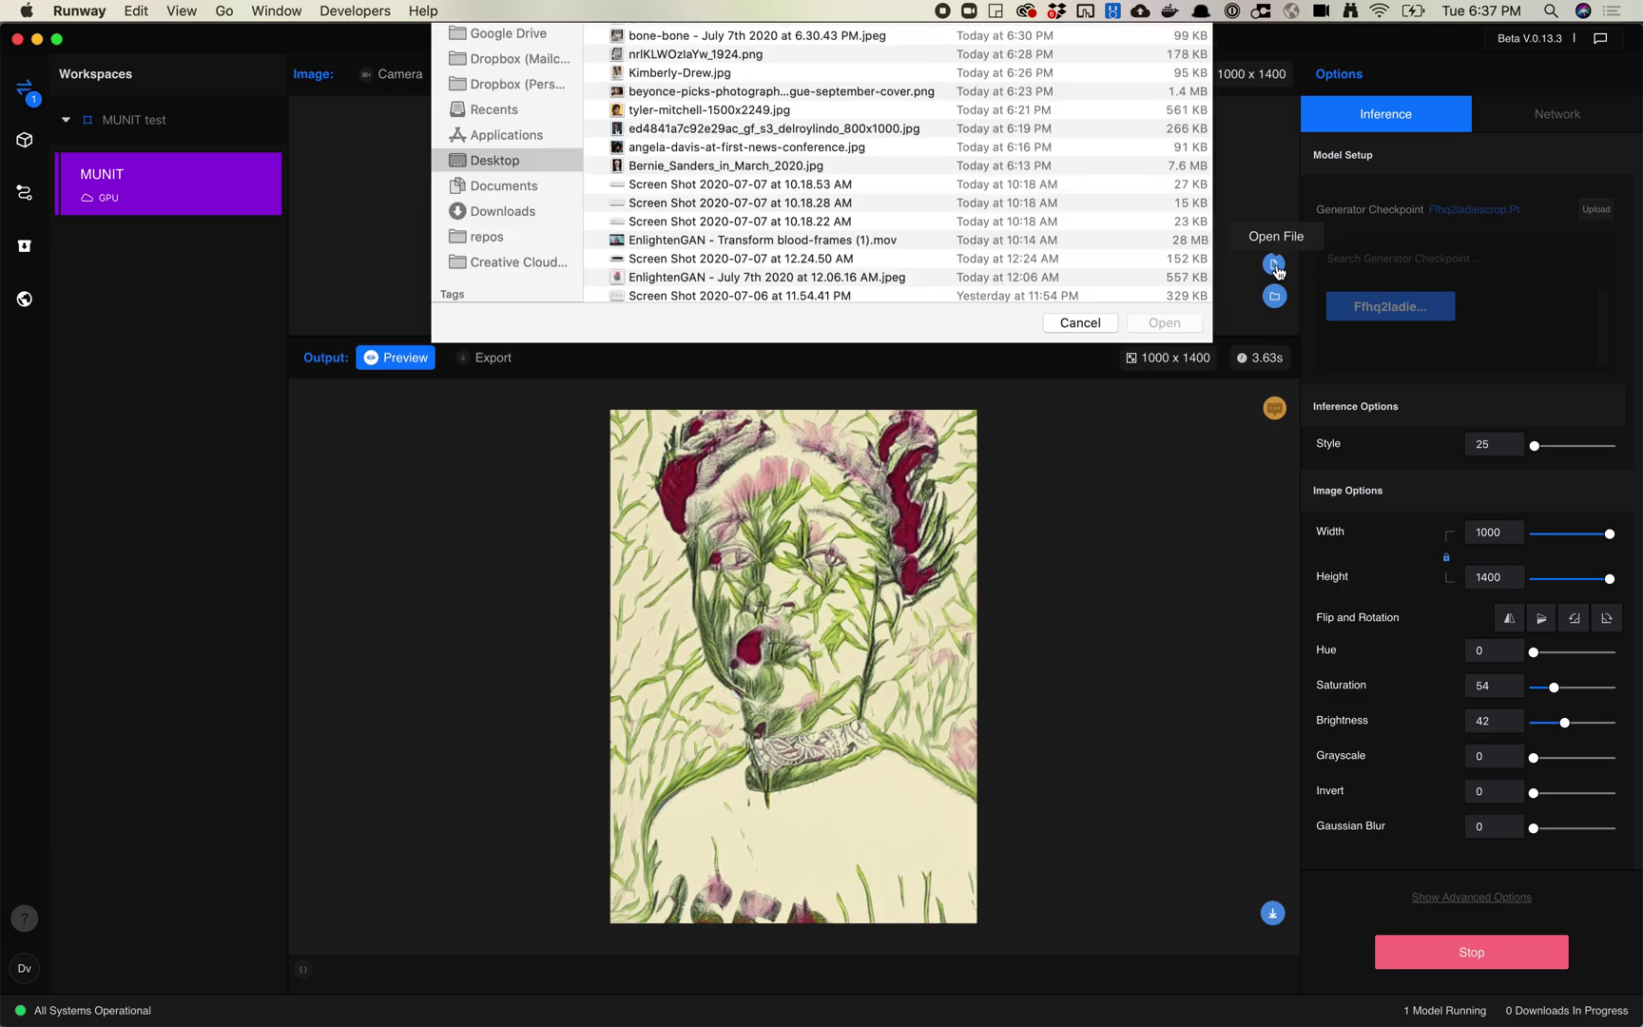
pyautogui.click(739, 154)
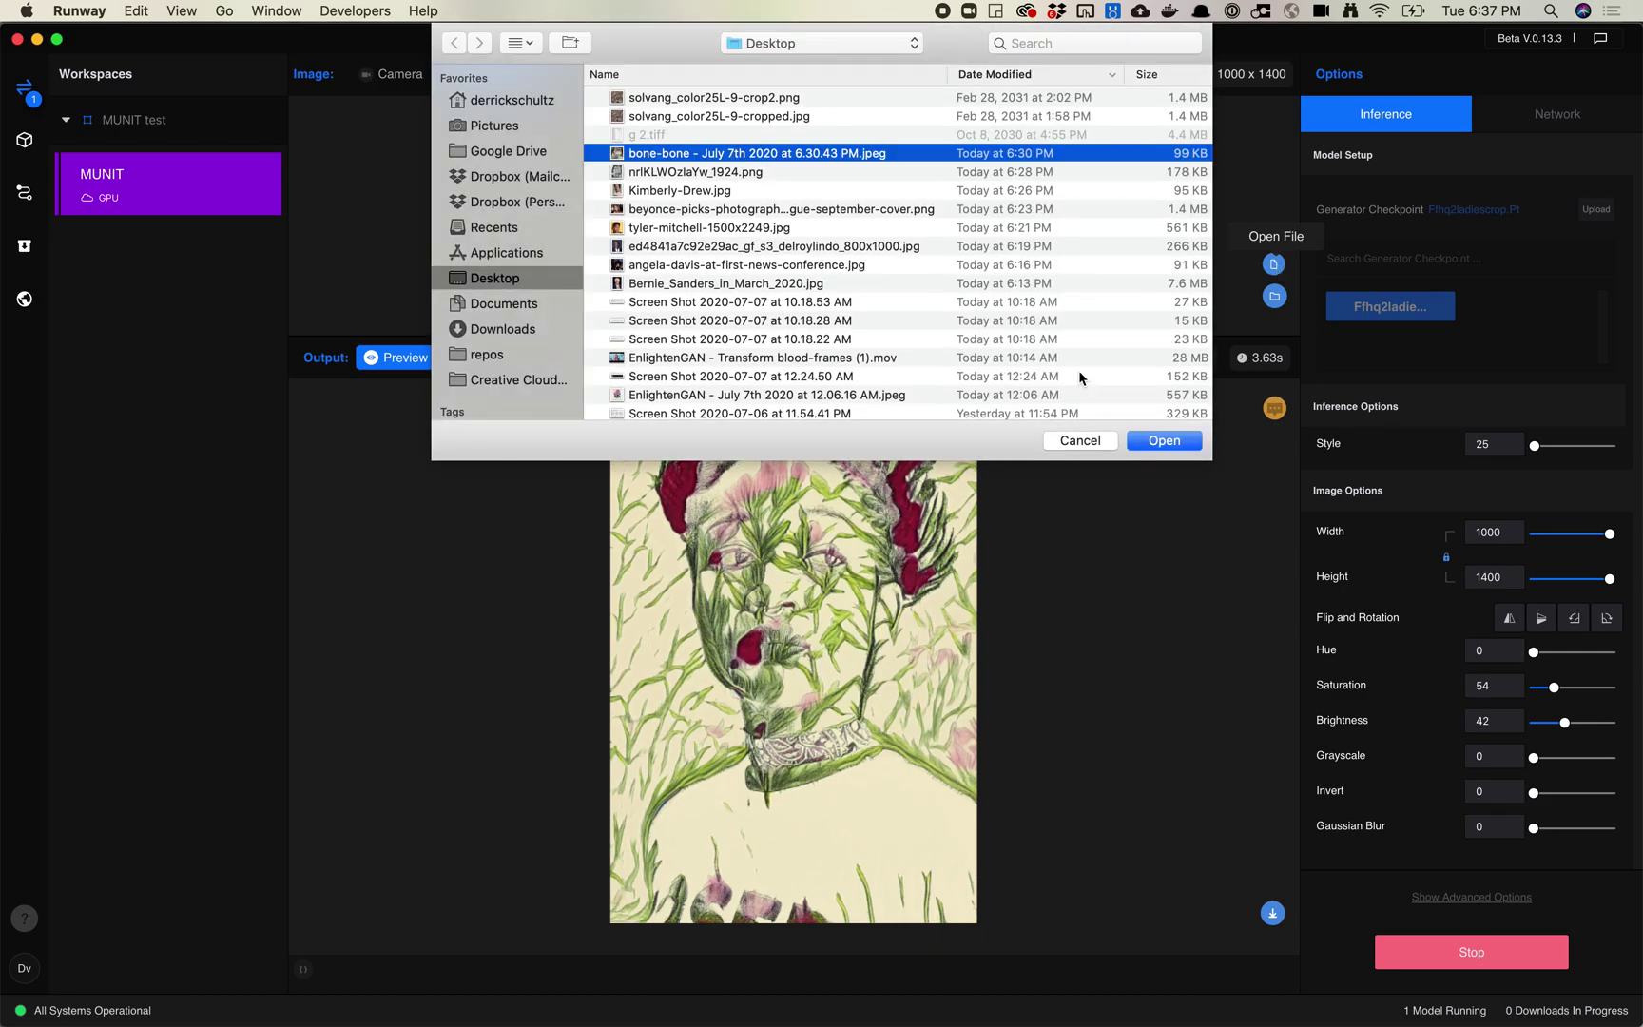
pyautogui.click(1182, 445)
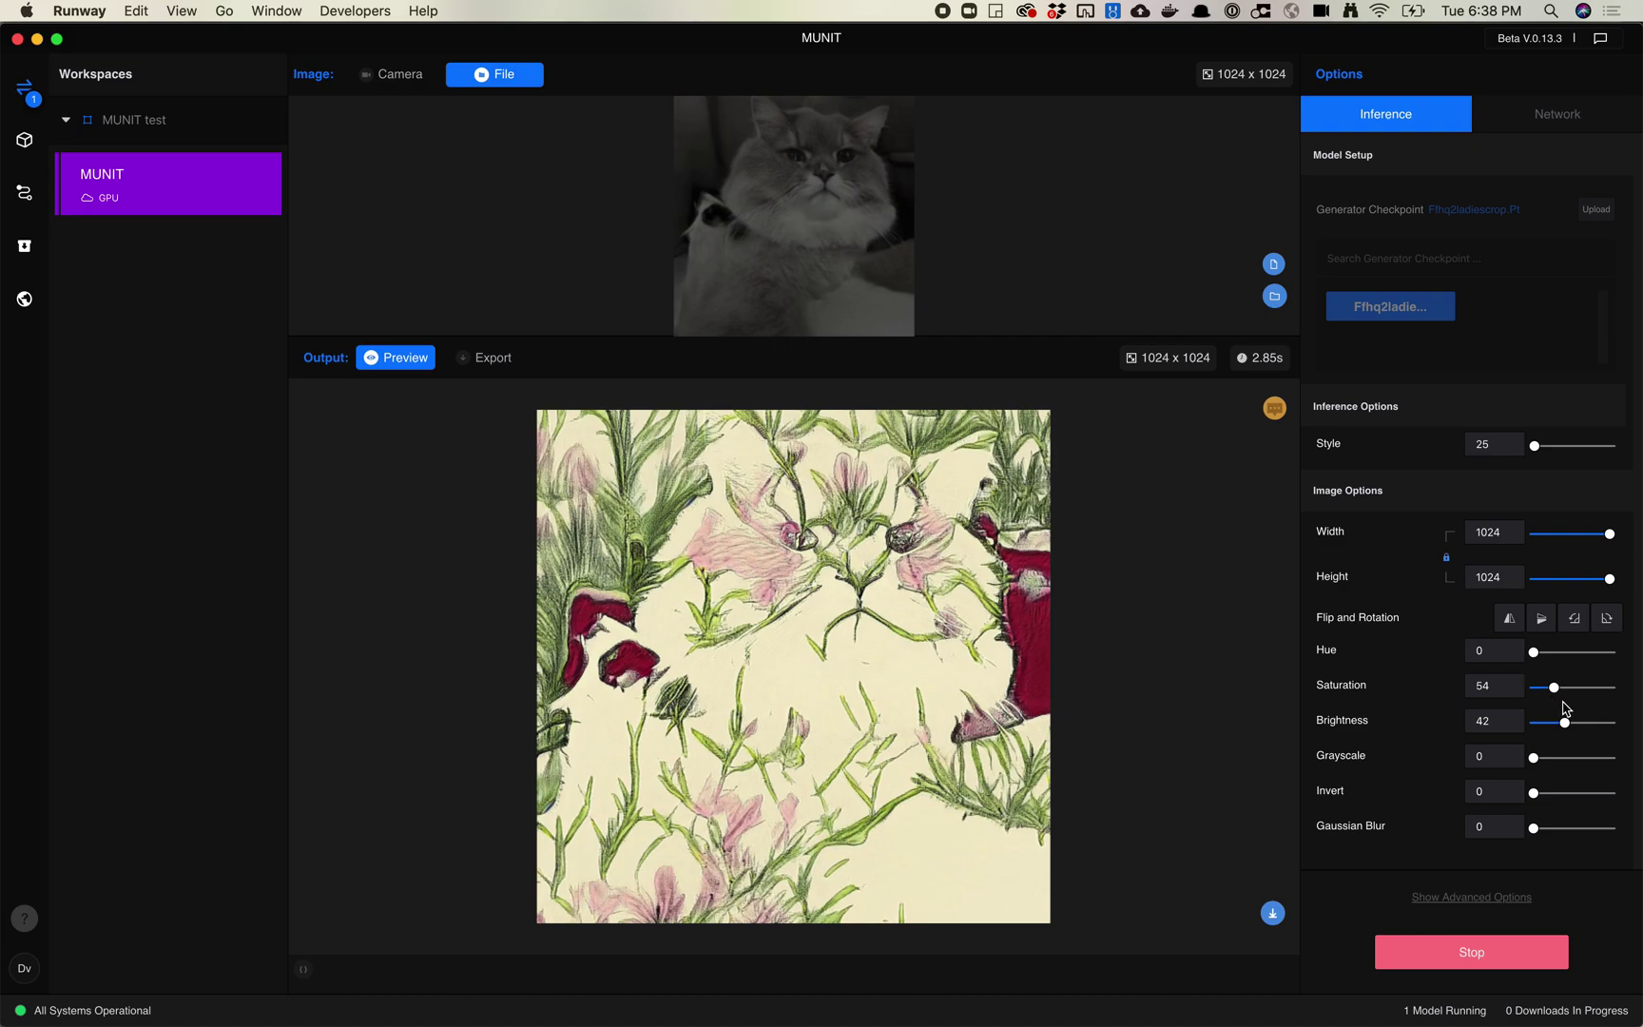
pyautogui.moveTo(1567, 723); pyautogui.dragTo(1628, 732)
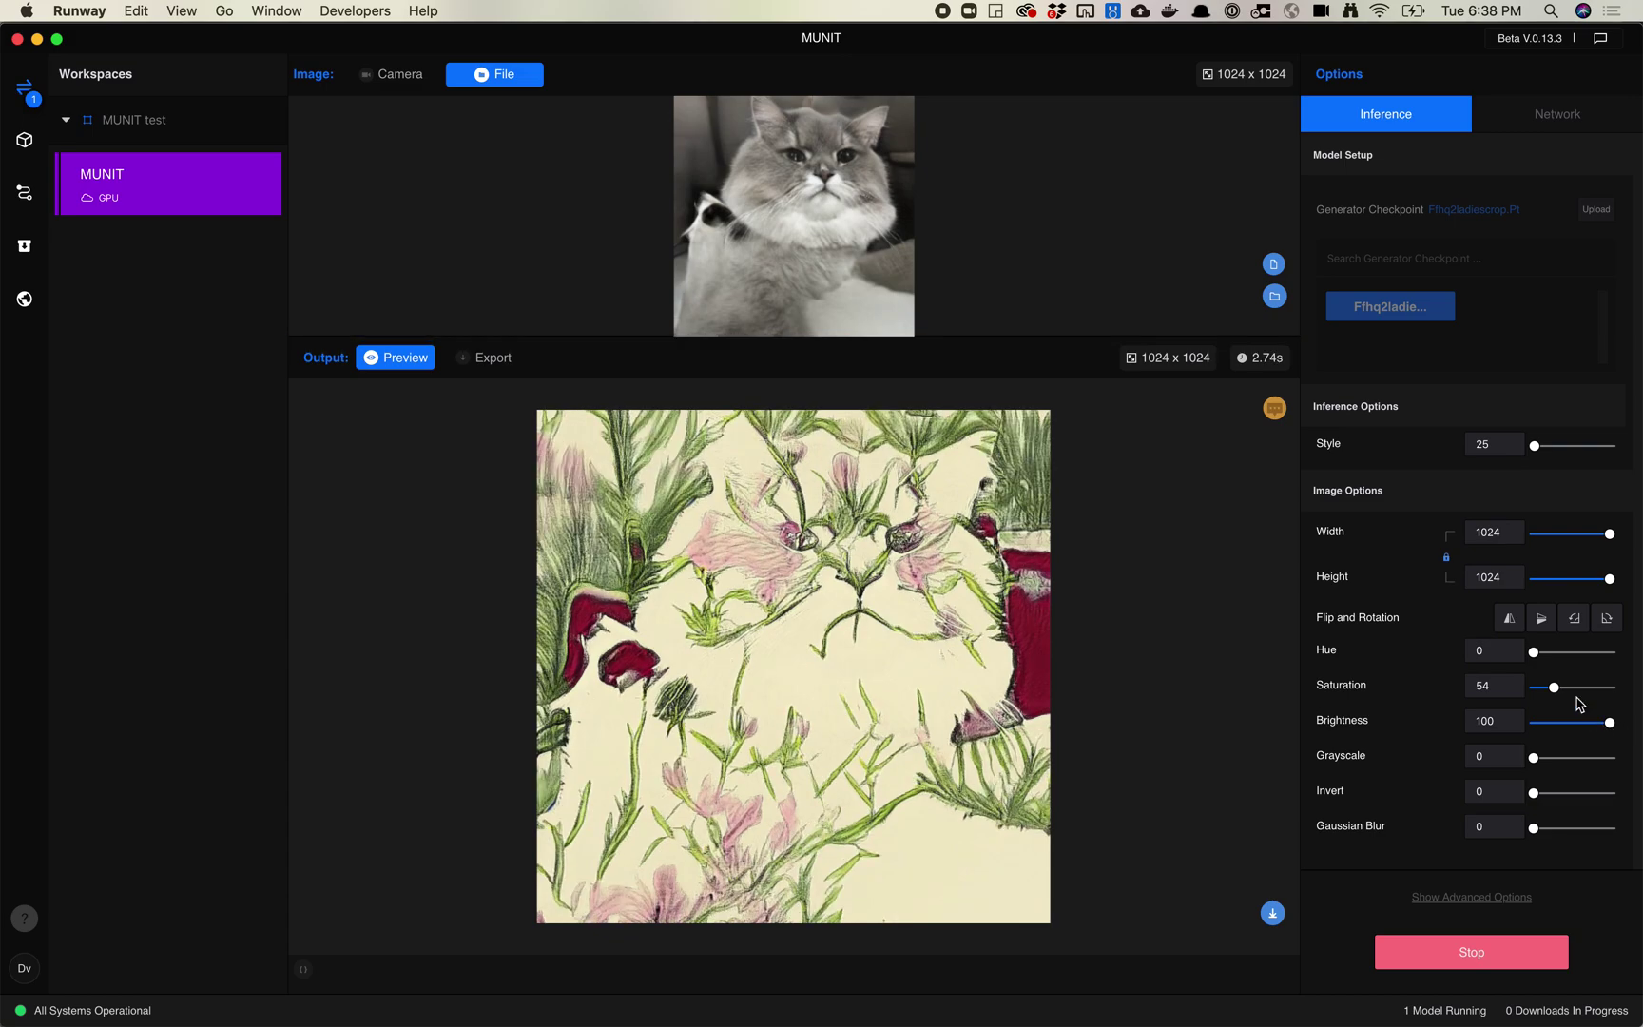
# Step: Raise Saturation to 120 and set Style to 100 for the cat's floral output
pyautogui.click(1578, 688)
pyautogui.click(1494, 450)
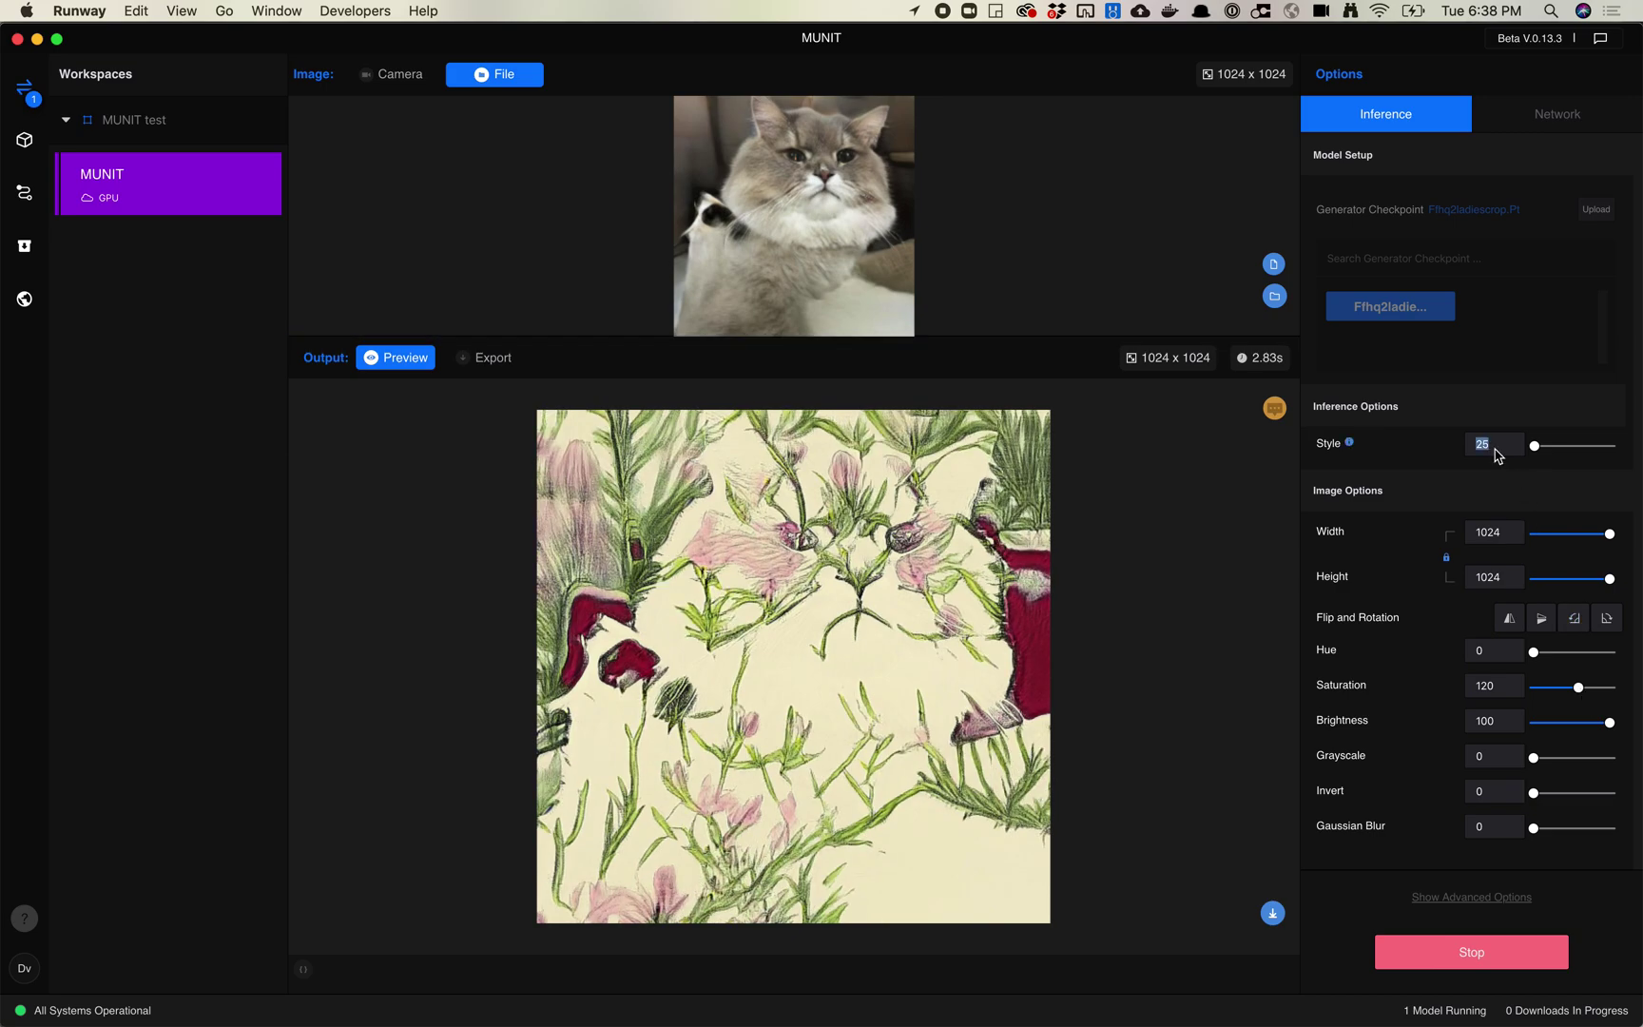
pyautogui.press('BackSpace')
pyautogui.press('BackSpace')
pyautogui.write('100')
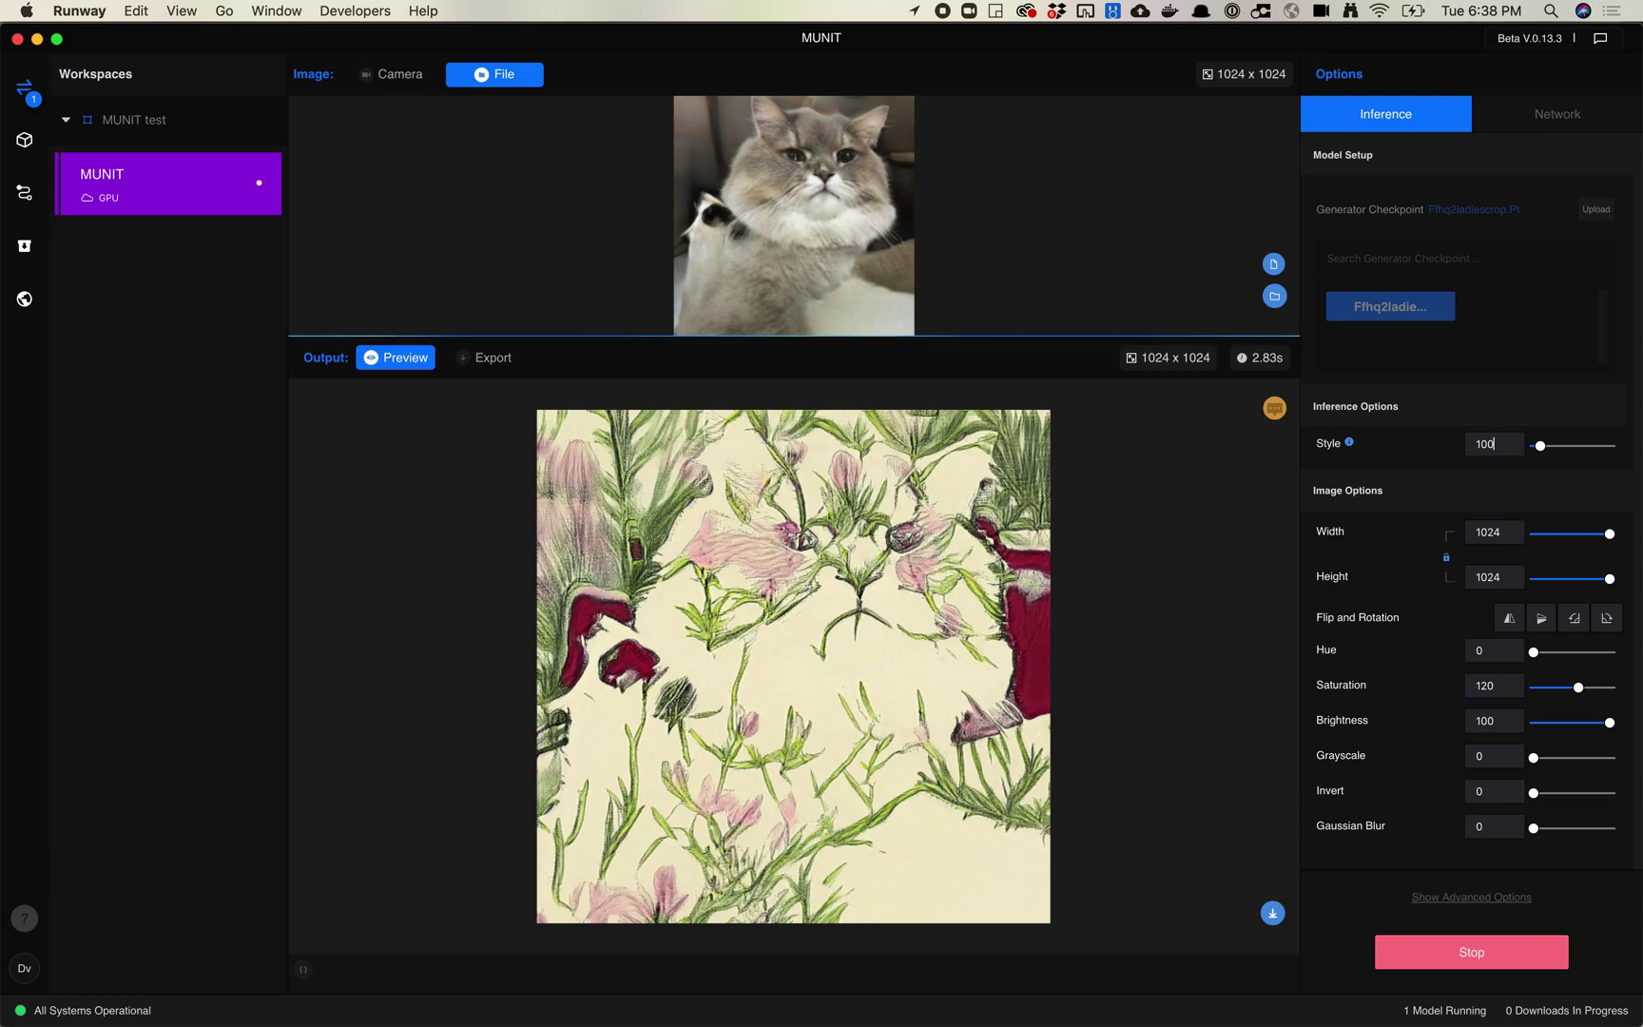